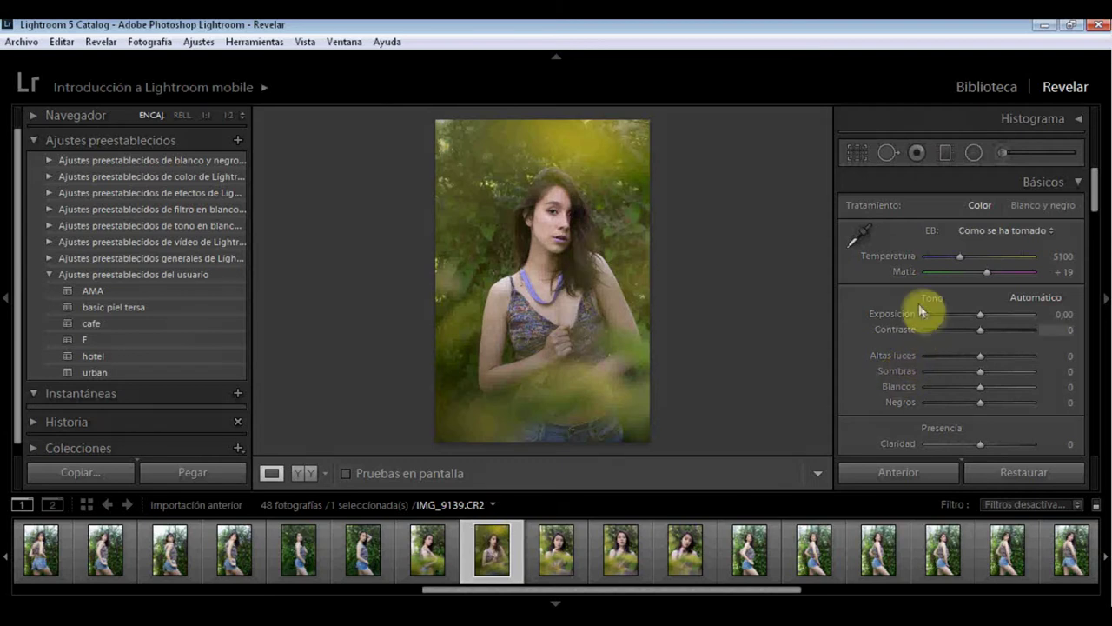
Step: Change IMG_9139.CR2's camera calibration profile from Adobe Standard to Camera Portrait
scroll(919, 303, "down", 3)
scroll(917, 301, "down", 3)
scroll(917, 302, "down", 3)
scroll(918, 303, "down", 3)
scroll(918, 303, "down", 3)
scroll(918, 302, "down", 2)
scroll(917, 304, "down", 1)
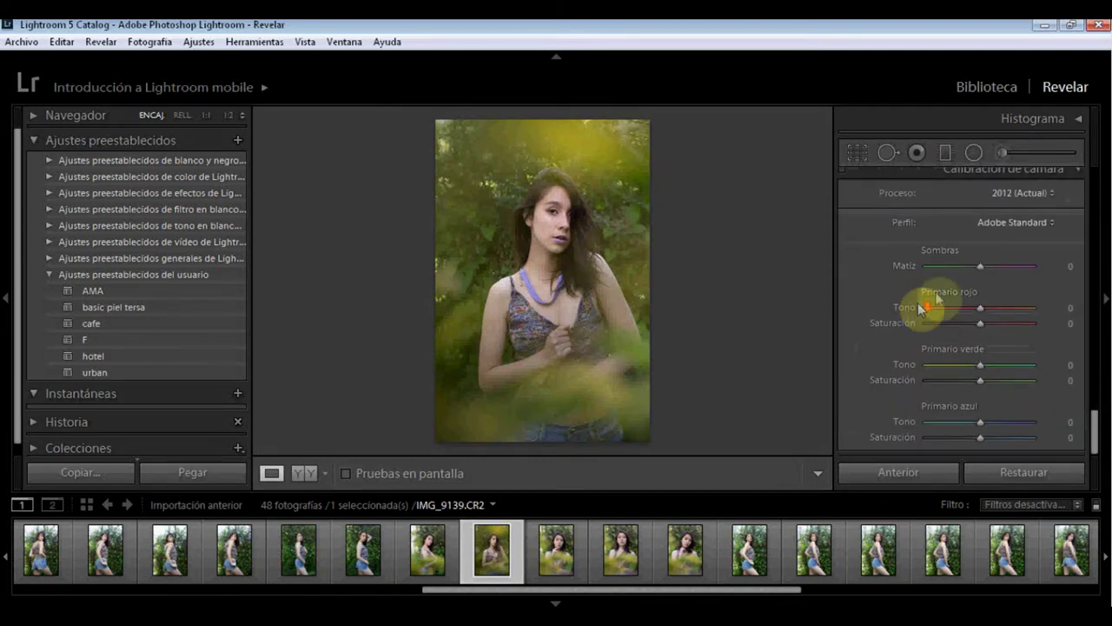
left_click(1024, 223)
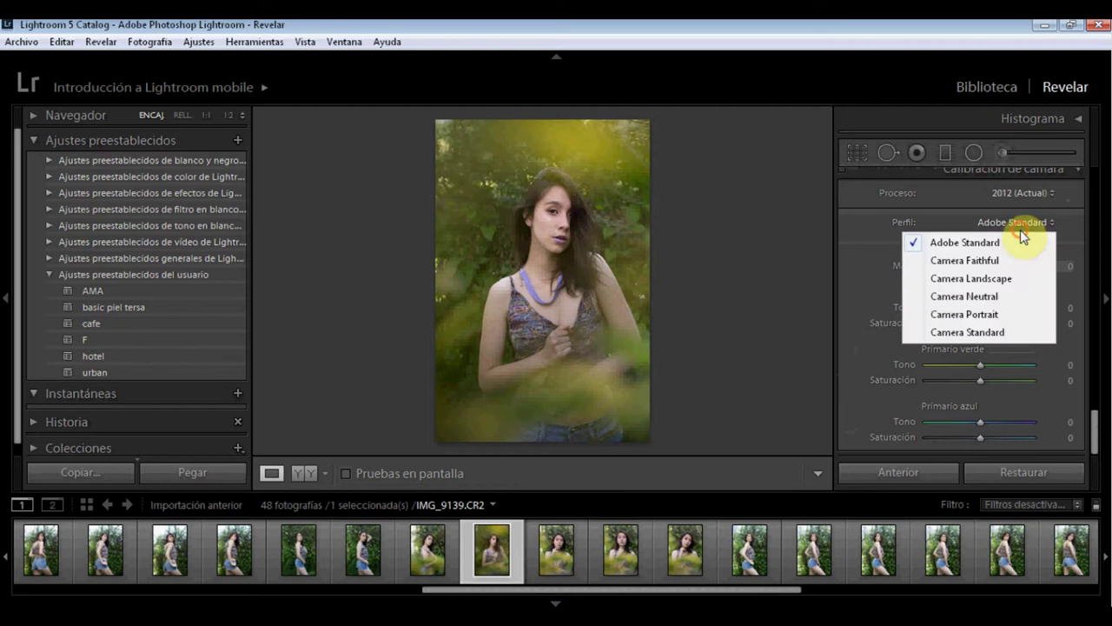
left_click(966, 316)
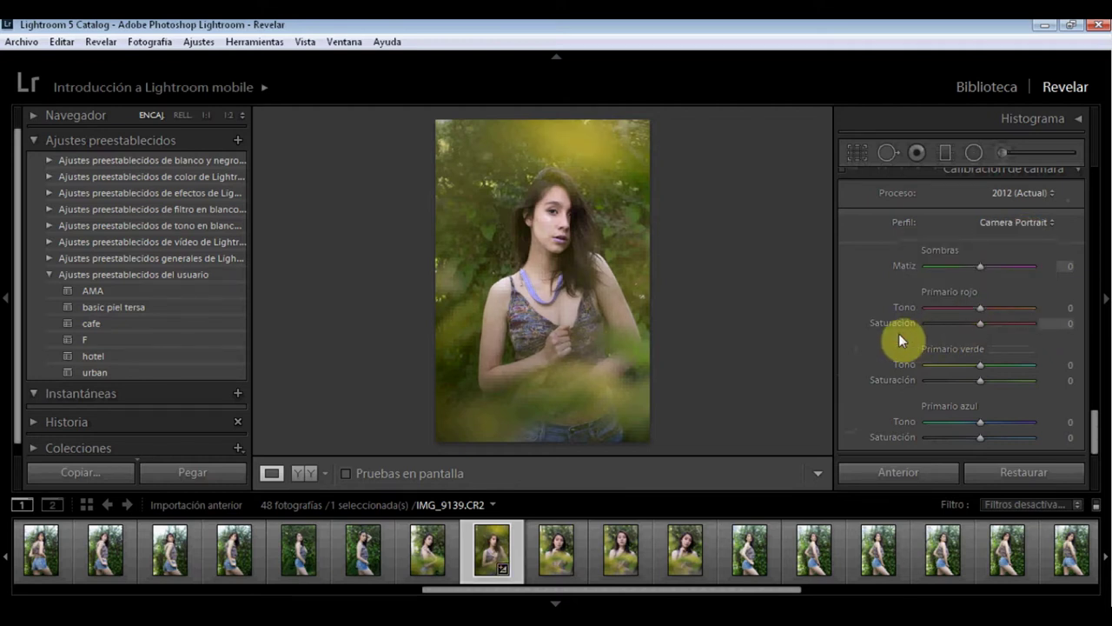
scroll(895, 336, "up", 1)
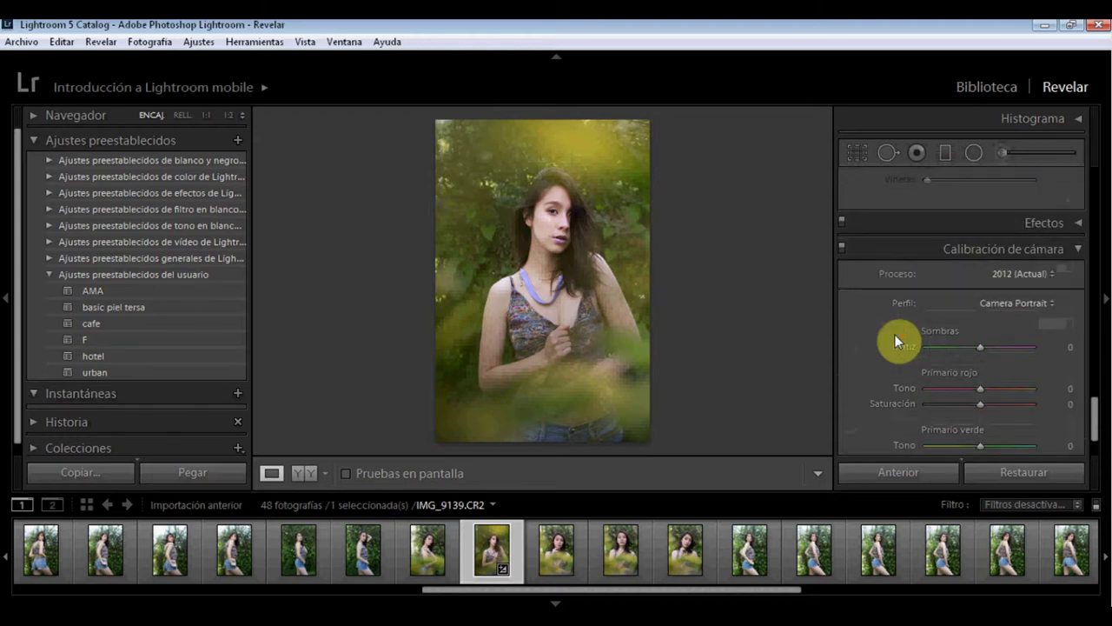
scroll(895, 335, "up", 1)
scroll(895, 335, "up", 1)
scroll(895, 334, "up", 1)
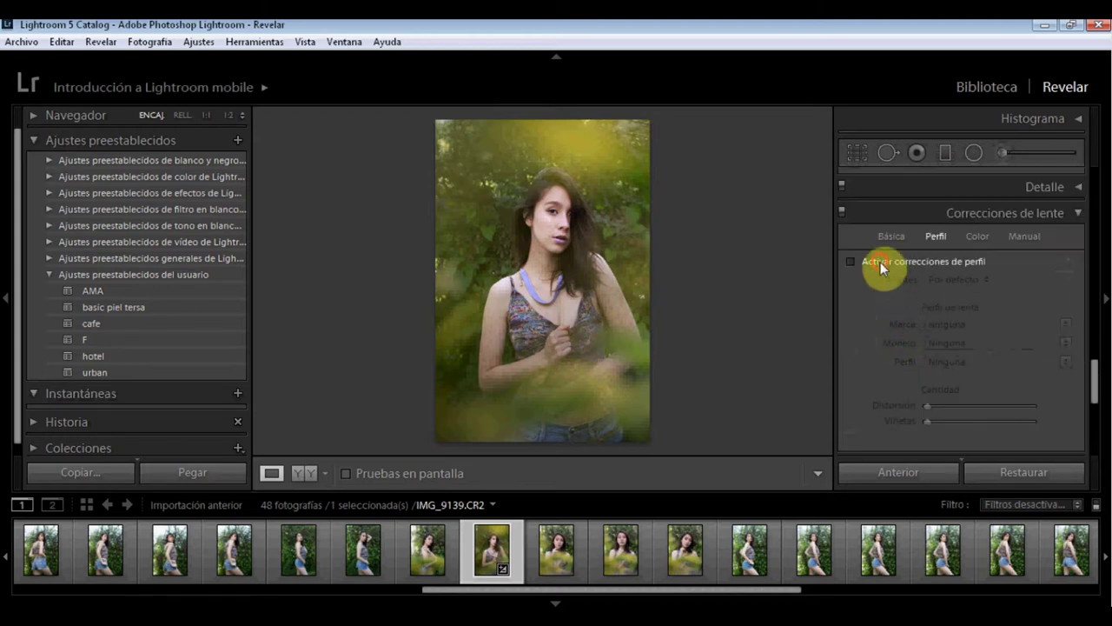
Step: Enable Canon EF 40mm f/2.8 STM profile corrections with distortion 200 and chromatic aberration removal
left_click(881, 262)
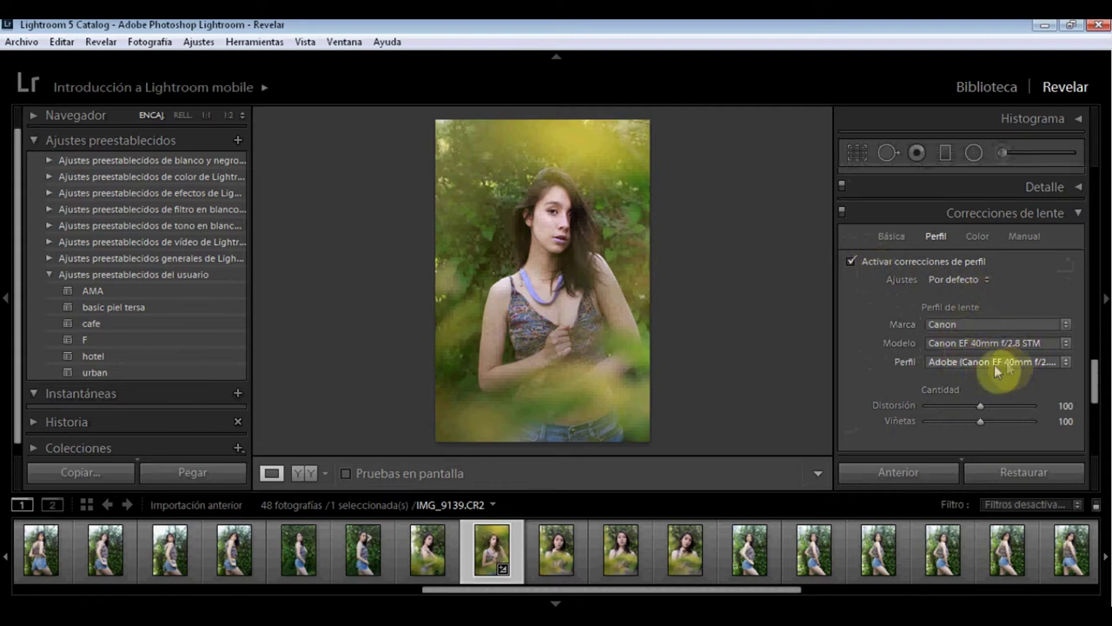
left_click_drag(982, 405, 1058, 402)
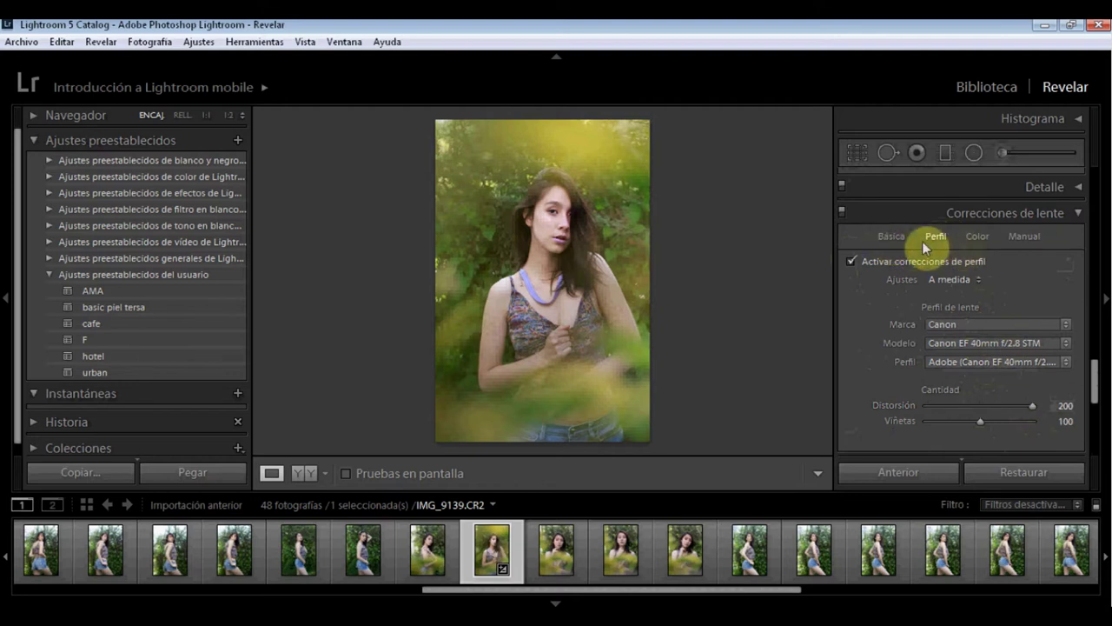
left_click(892, 238)
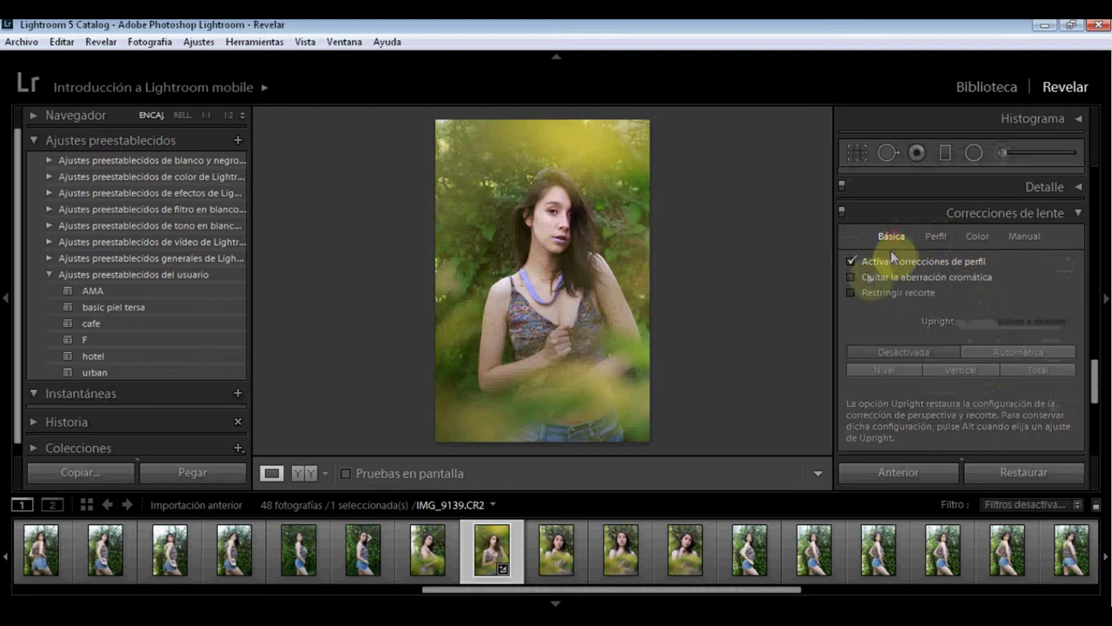
left_click(852, 277)
scroll(854, 313, "up", 2)
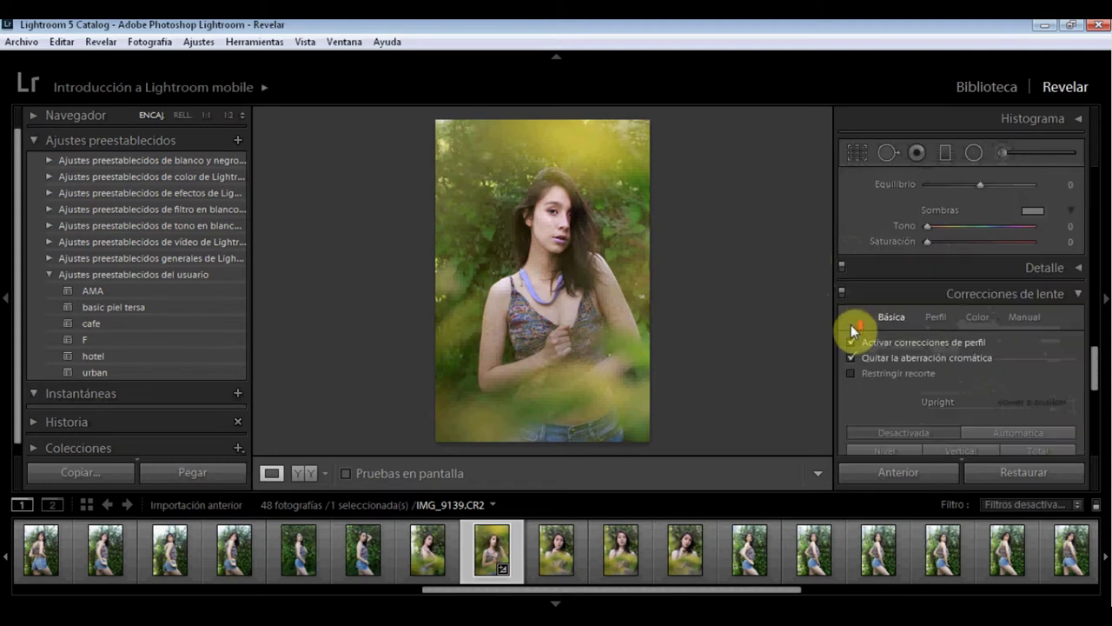
left_click(1078, 296)
left_click(1079, 267)
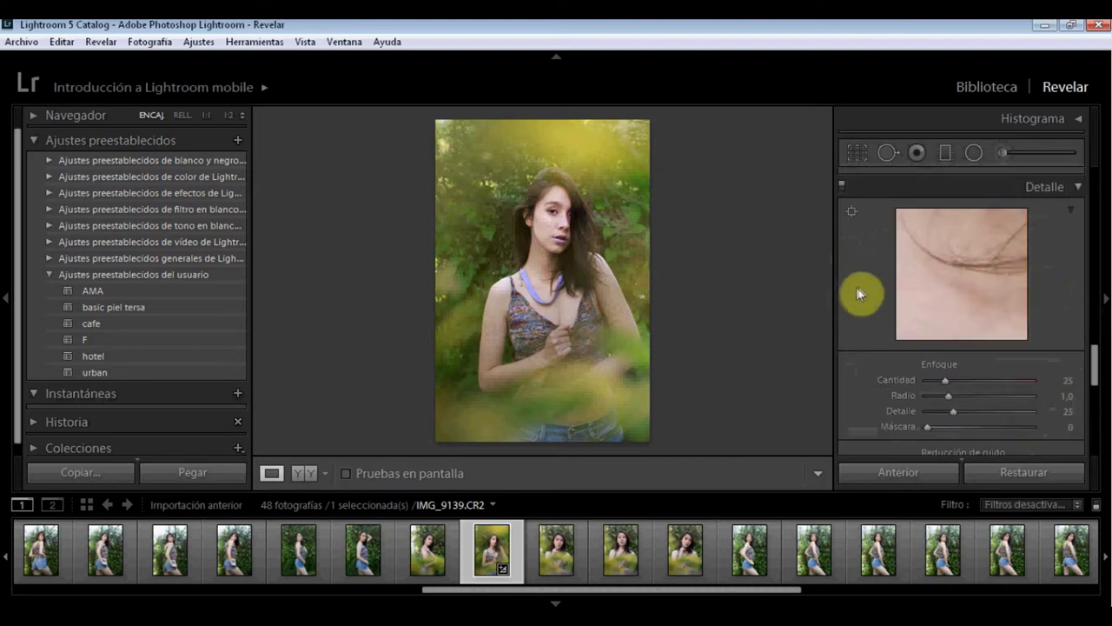
Step: Drag the Detail panel's sharpening Amount slider from 25 down to 0
scroll(860, 322, "down", 2)
mouse_move(943, 297)
left_mouse_down()
mouse_move(869, 302)
mouse_move(945, 298)
mouse_move(933, 316)
mouse_move(876, 296)
left_mouse_up()
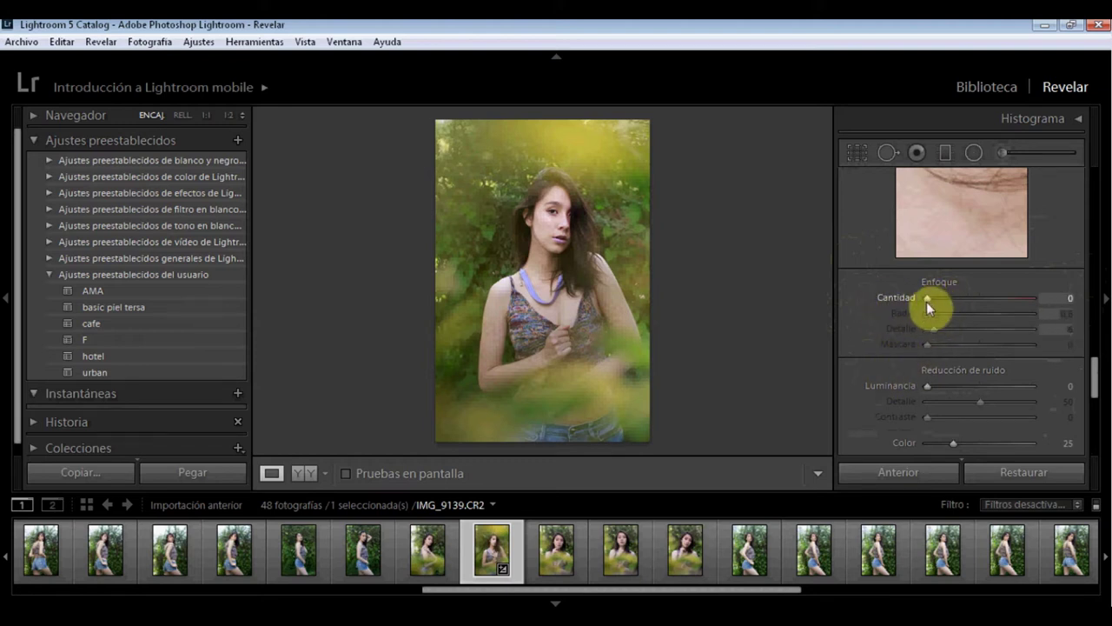
scroll(839, 329, "up", 3)
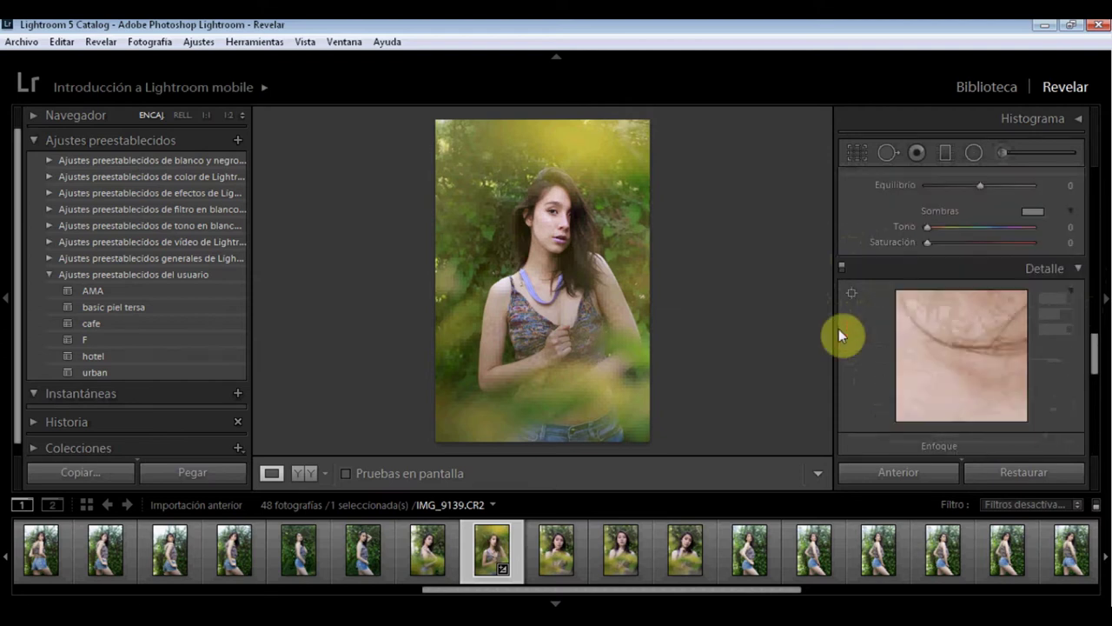
Step: Set HSL hue to Green -100 and Yellow -35, with a small Orange hue tweak
scroll(839, 329, "up", 2)
scroll(837, 328, "up", 1)
scroll(837, 328, "up", 1)
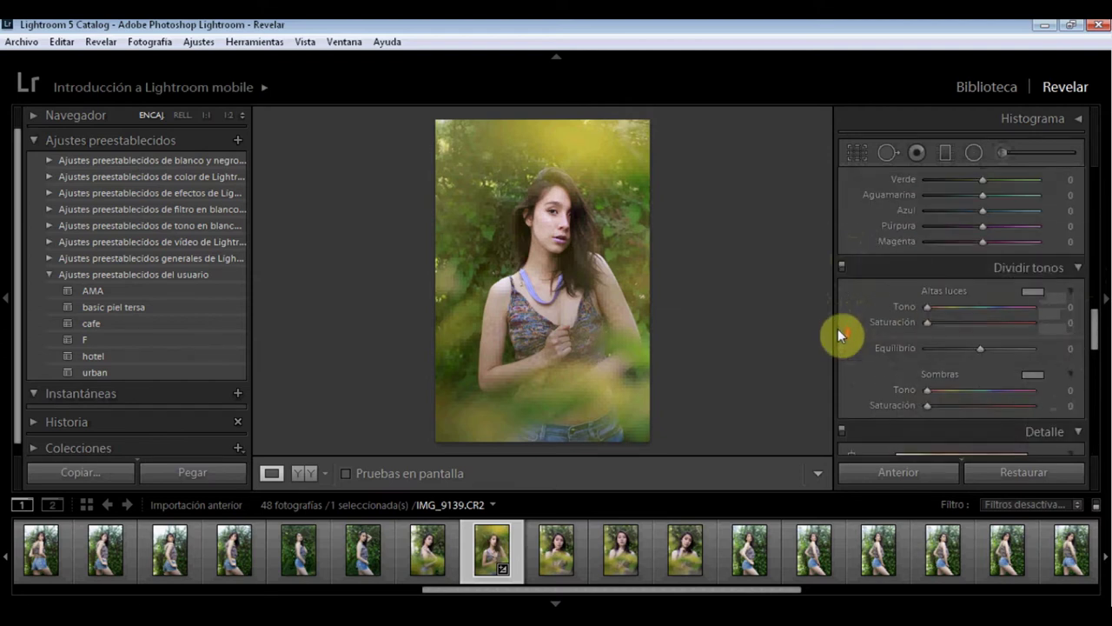
scroll(838, 328, "up", 1)
scroll(837, 328, "up", 2)
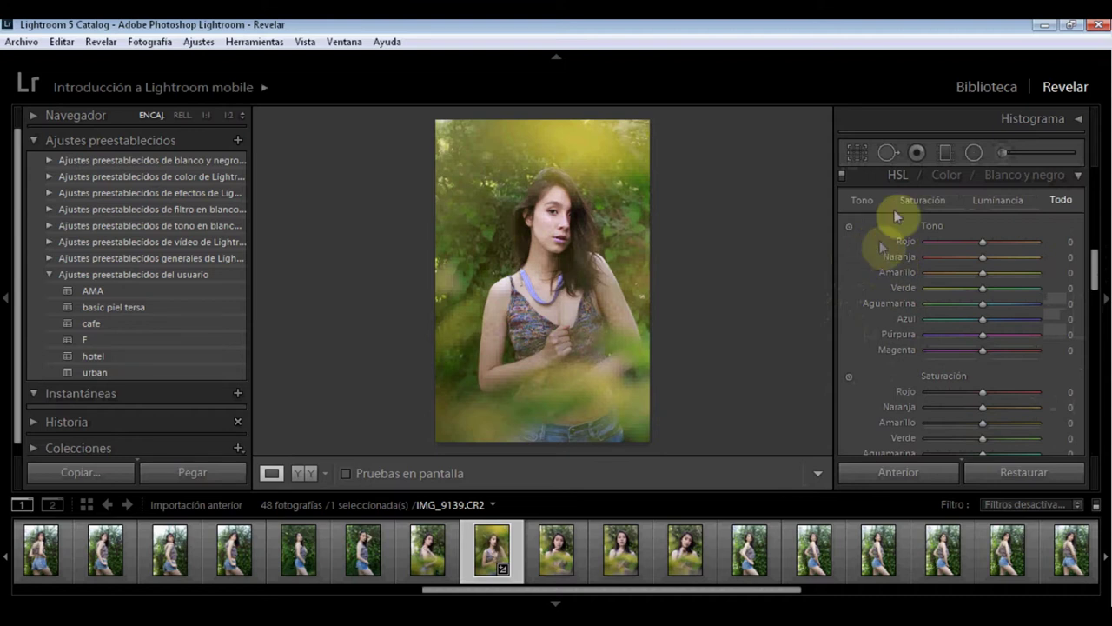
scroll(959, 280, "down", 2)
scroll(958, 281, "down", 2)
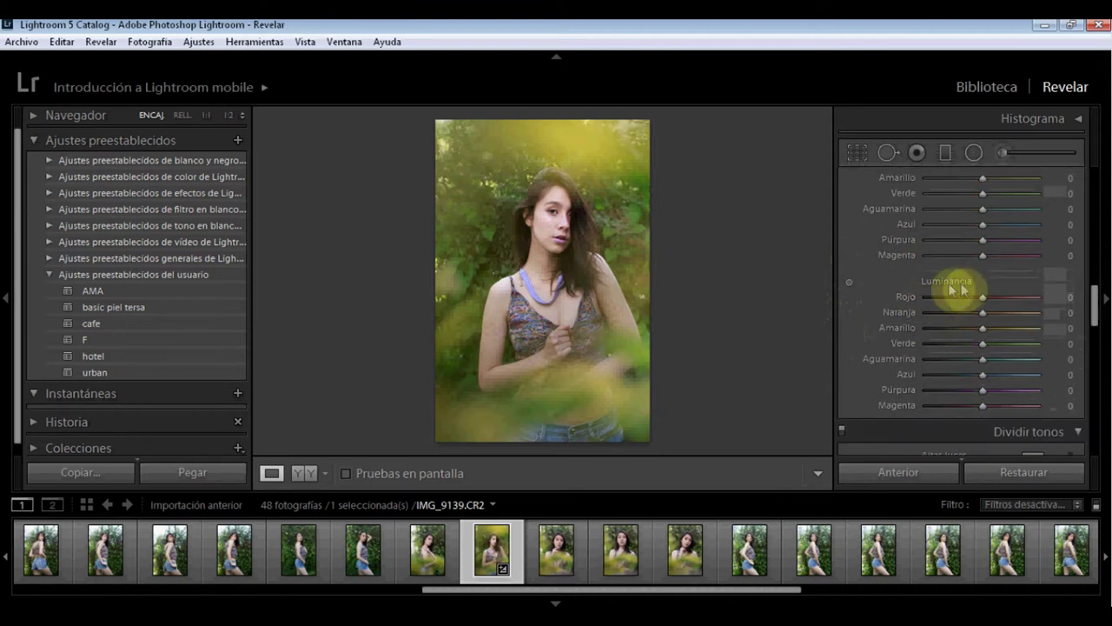
scroll(908, 298, "up", 2)
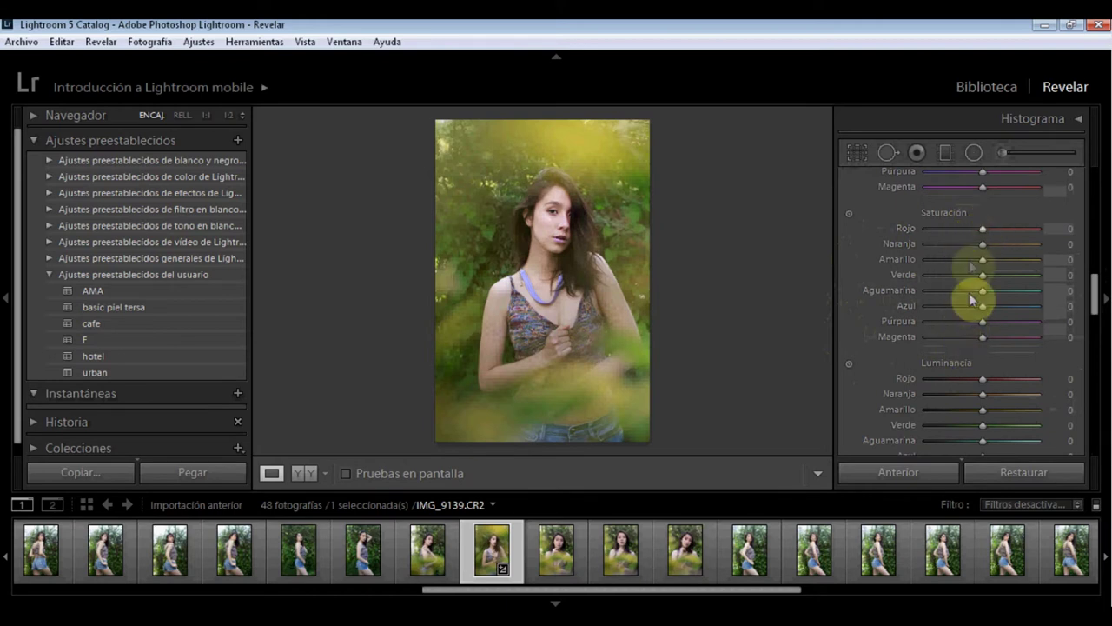
scroll(898, 278, "up", 4)
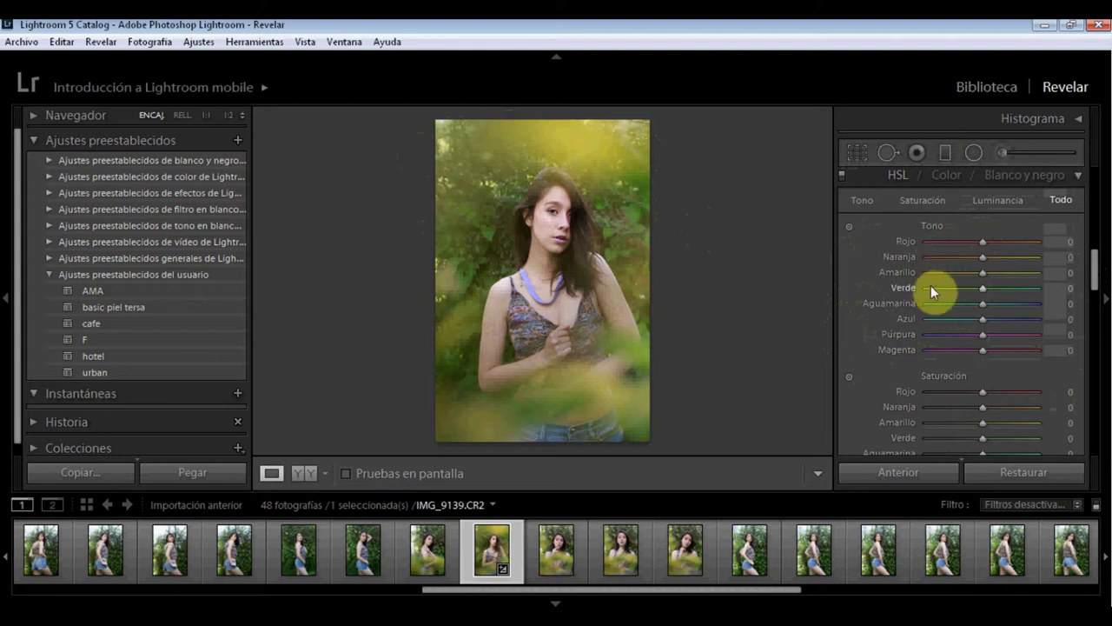
mouse_move(983, 287)
left_mouse_down()
mouse_move(941, 289)
mouse_move(1047, 286)
mouse_move(908, 289)
left_mouse_up()
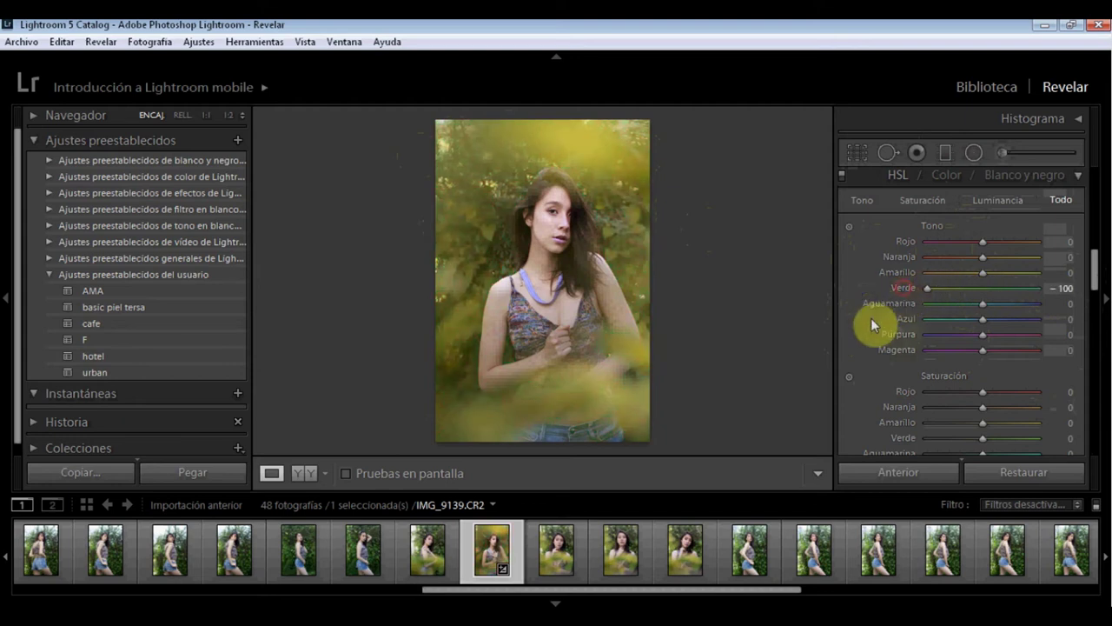
mouse_move(1001, 273)
left_mouse_down()
mouse_move(1045, 270)
mouse_move(912, 275)
mouse_move(1034, 276)
mouse_move(964, 274)
left_mouse_up()
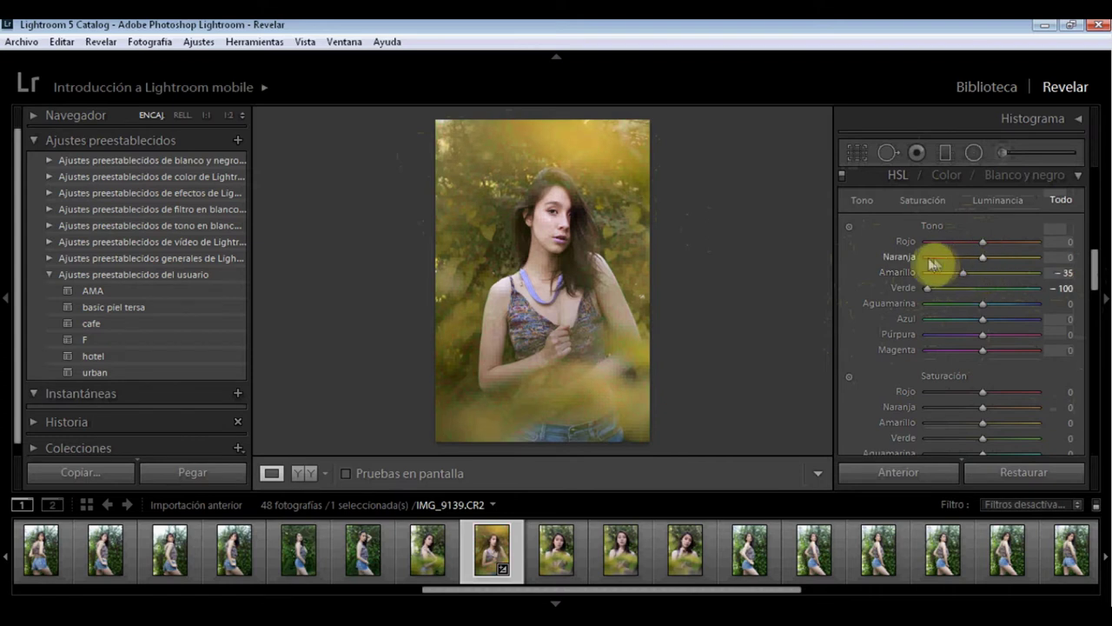
mouse_move(979, 256)
left_mouse_down()
mouse_move(1055, 256)
mouse_move(968, 257)
mouse_move(982, 261)
left_mouse_up()
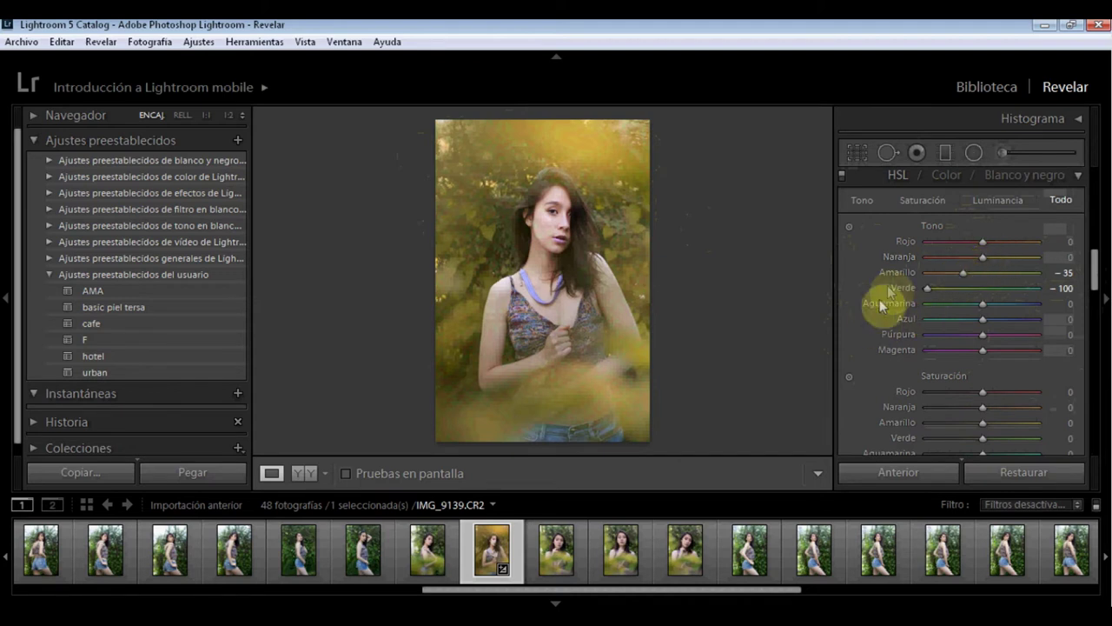
Step: Set HSL luminance to Orange -16 and Yellow -3
scroll(889, 292, "down", 2)
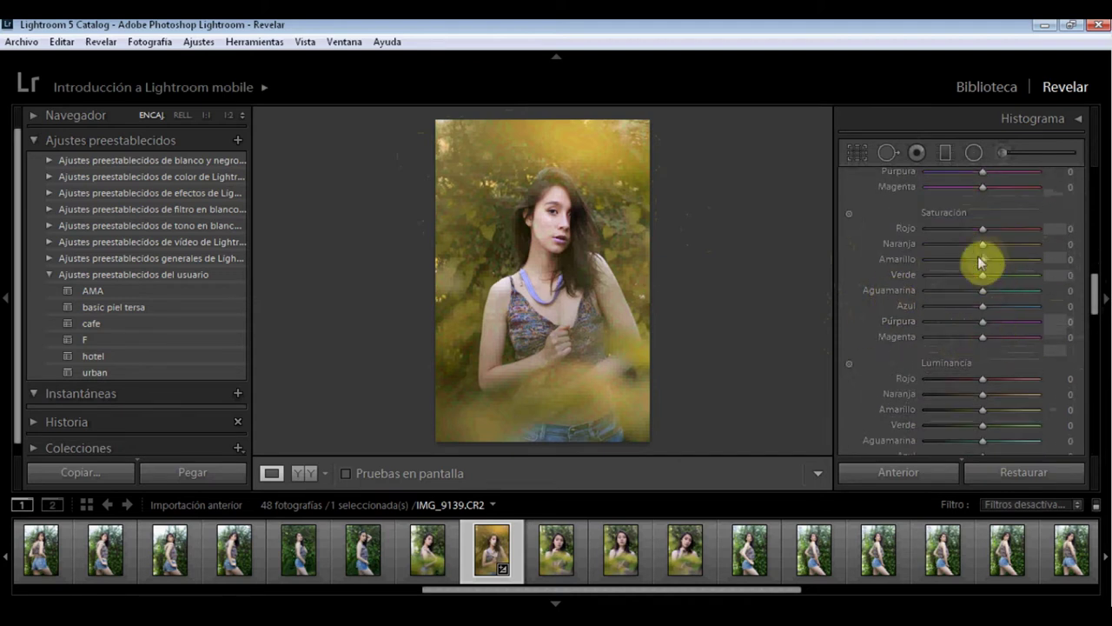
mouse_move(983, 394)
left_mouse_down()
mouse_move(1026, 396)
mouse_move(982, 414)
left_mouse_up()
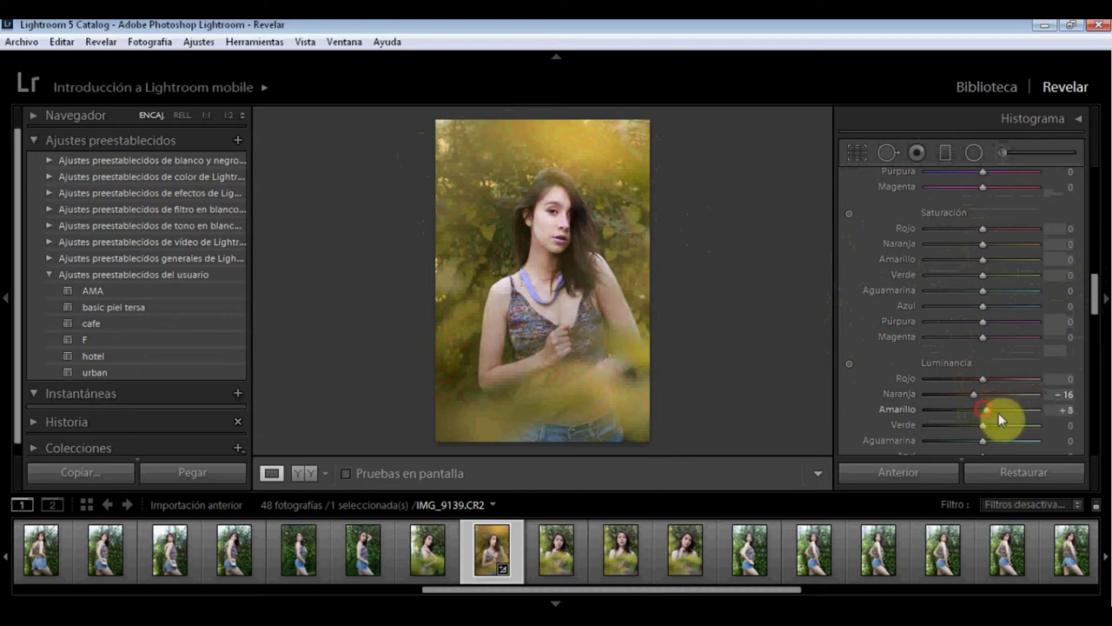
left_click_drag(982, 414, 988, 415)
scroll(937, 429, "up", 3)
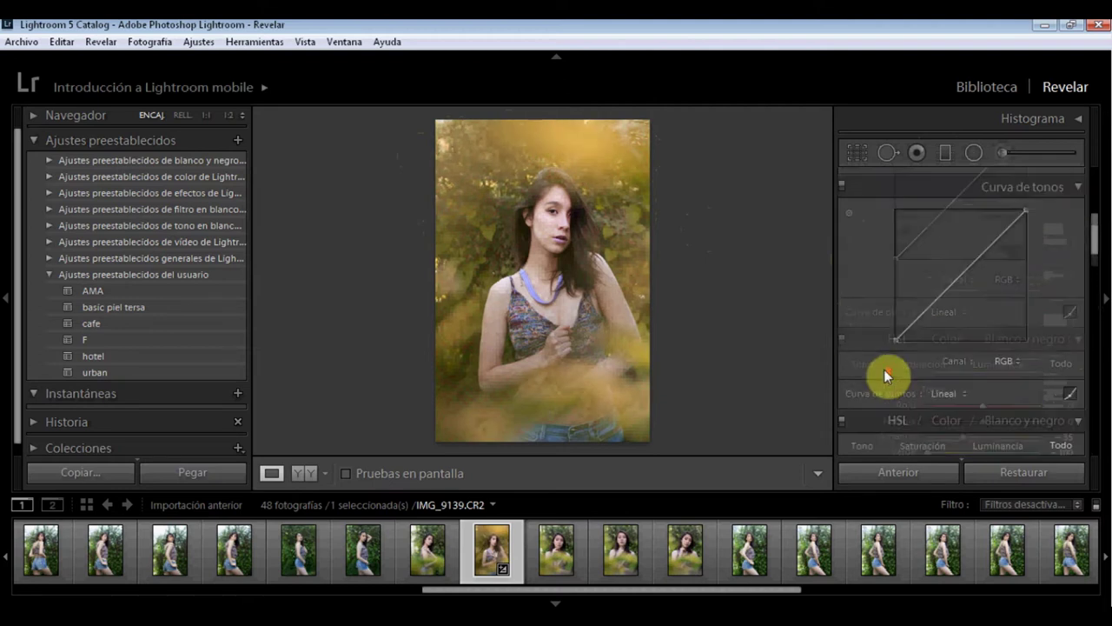
scroll(883, 372, "up", 3)
scroll(887, 380, "down", 1)
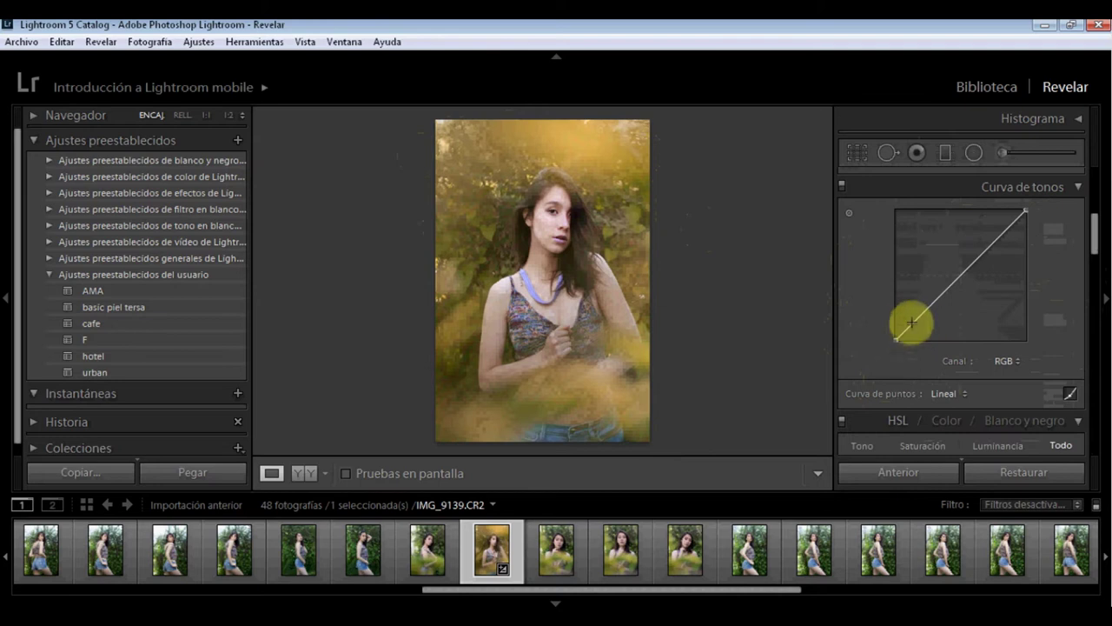
left_click(1004, 361)
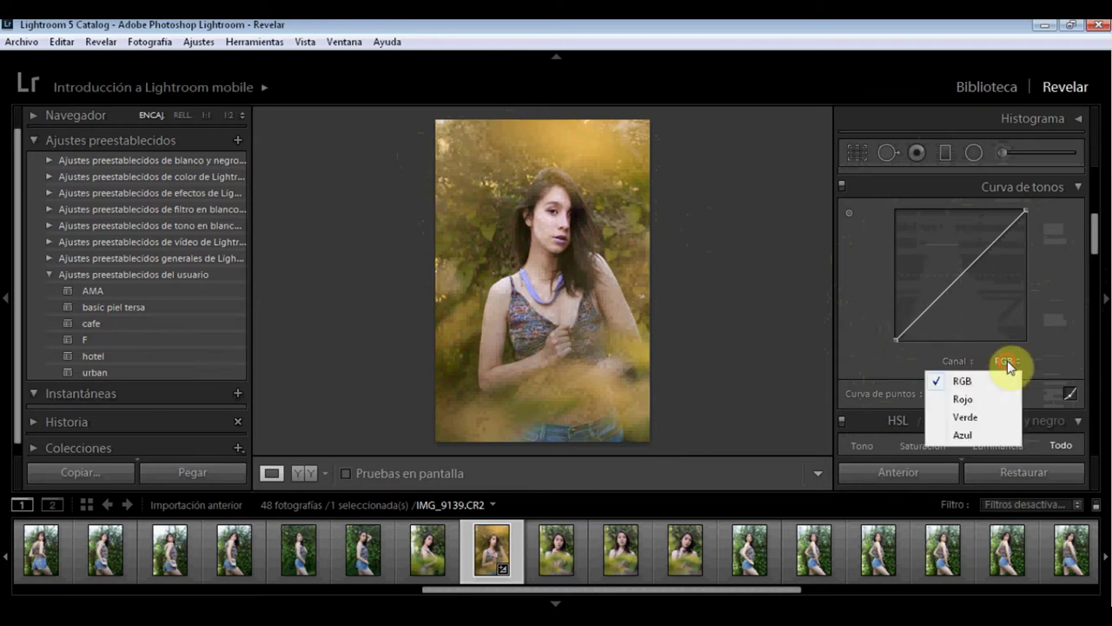
left_click(1007, 358)
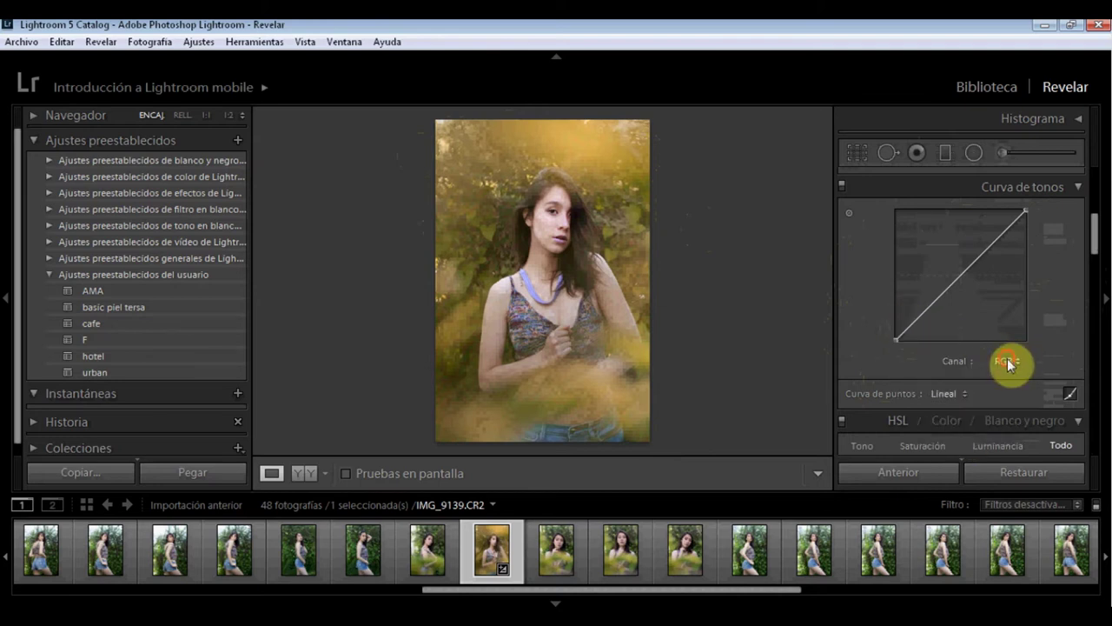
left_click(1071, 394)
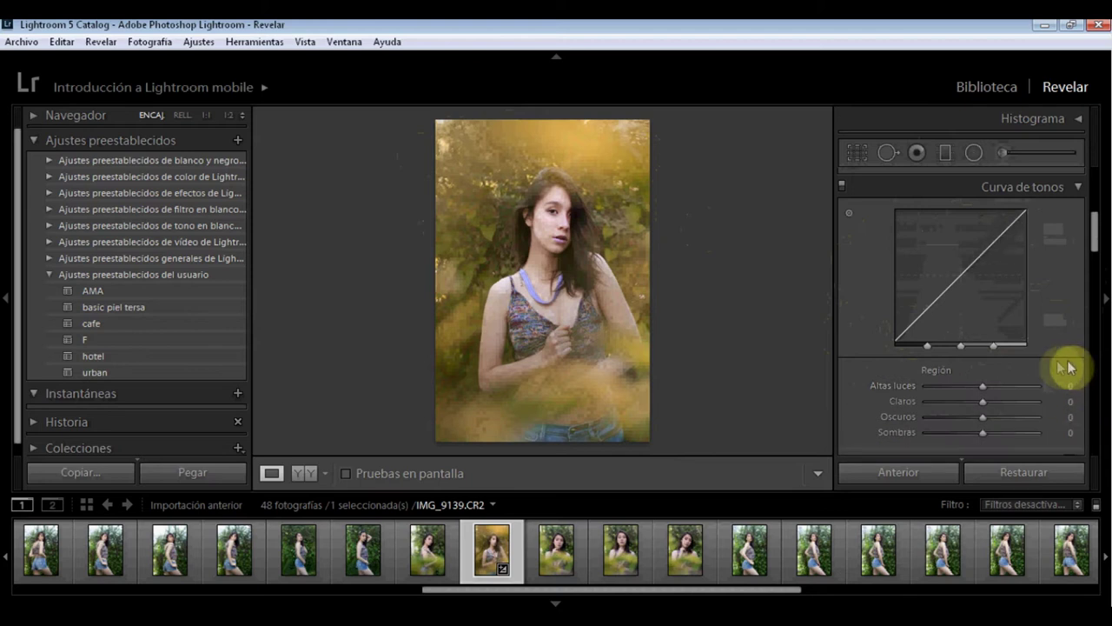
scroll(1059, 344, "down", 2)
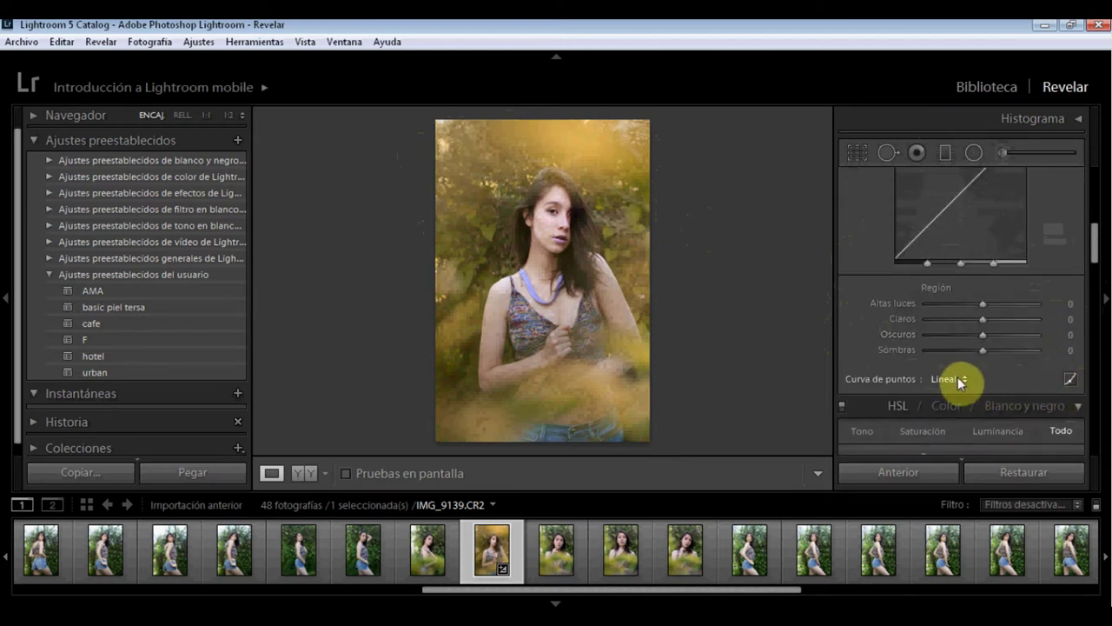
left_click(1070, 380)
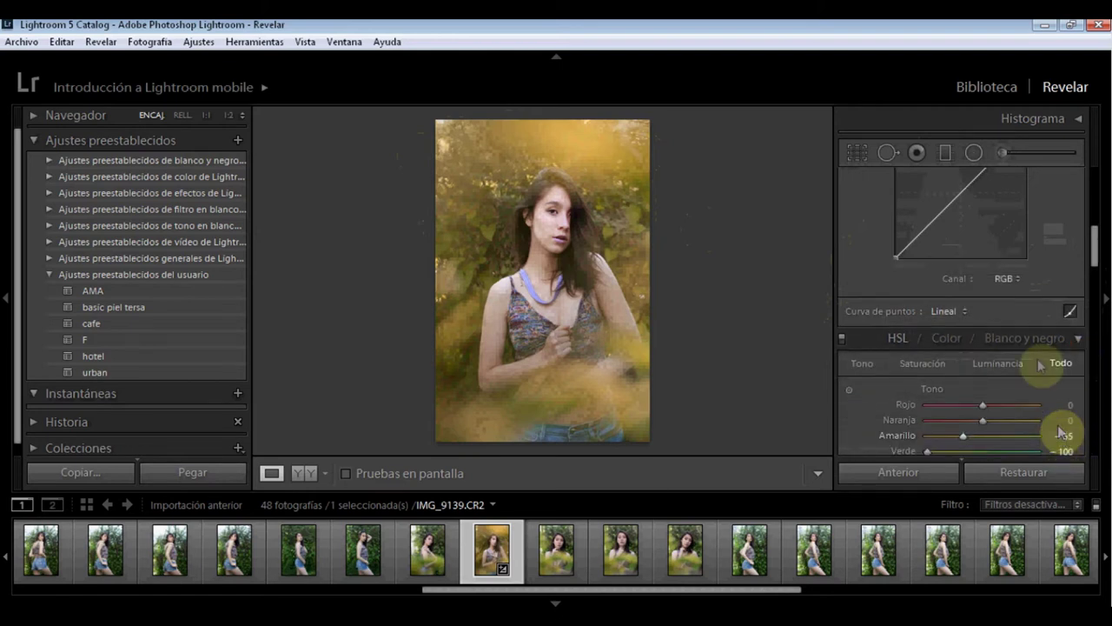
scroll(949, 232, "up", 2)
left_click(925, 312)
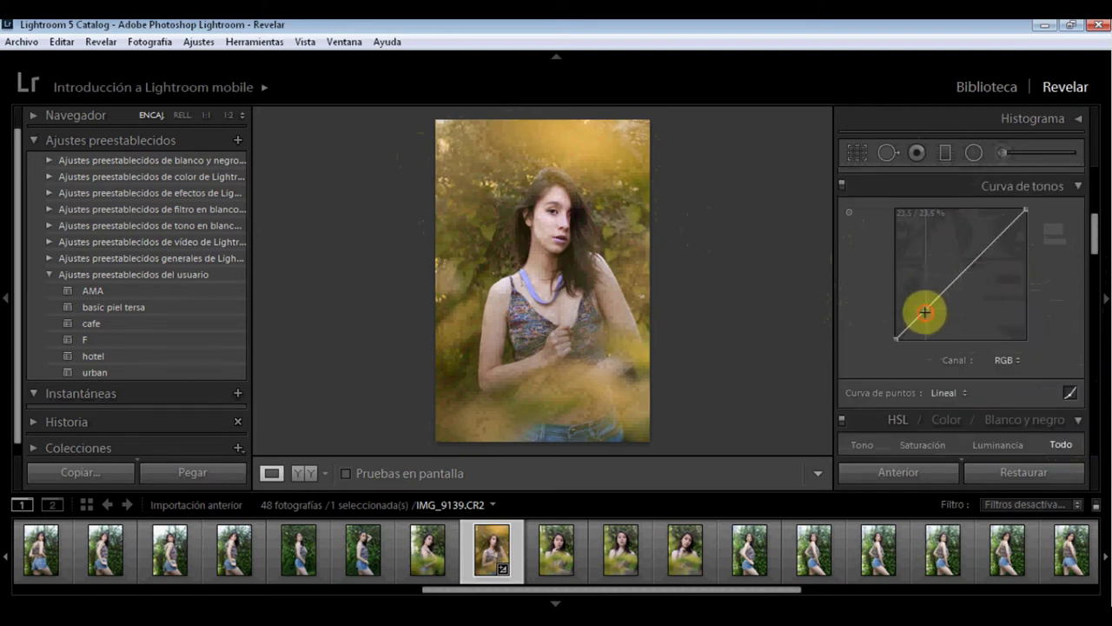
Step: Add curve points, lower the shadows, raise the highlights and lift the RGB curve's black point
left_click(961, 275)
left_click(995, 247)
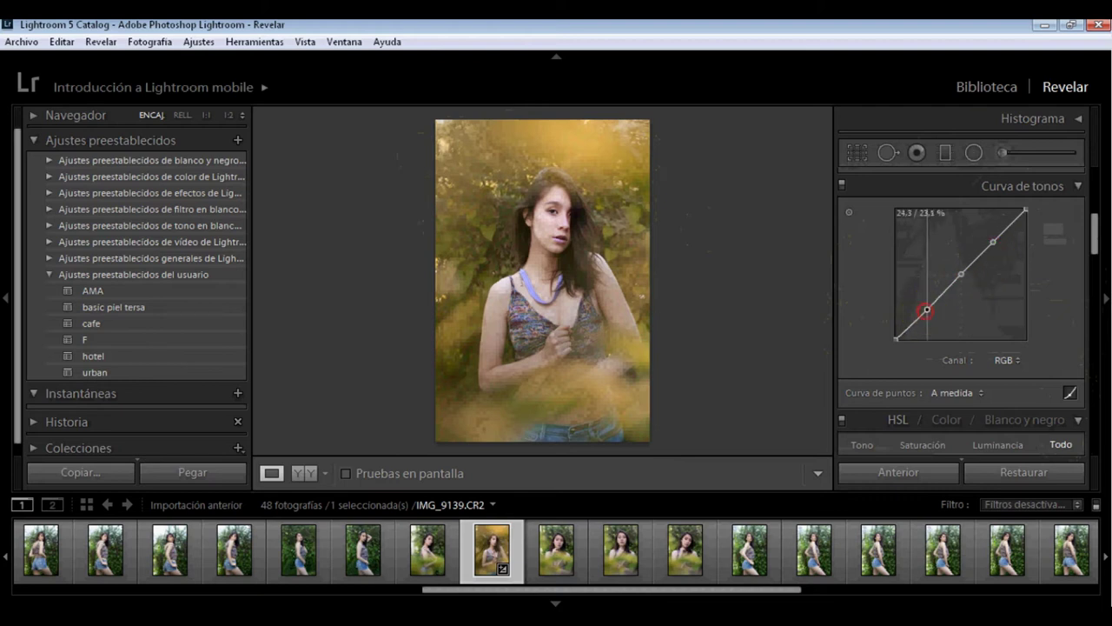
left_click_drag(927, 311, 927, 313)
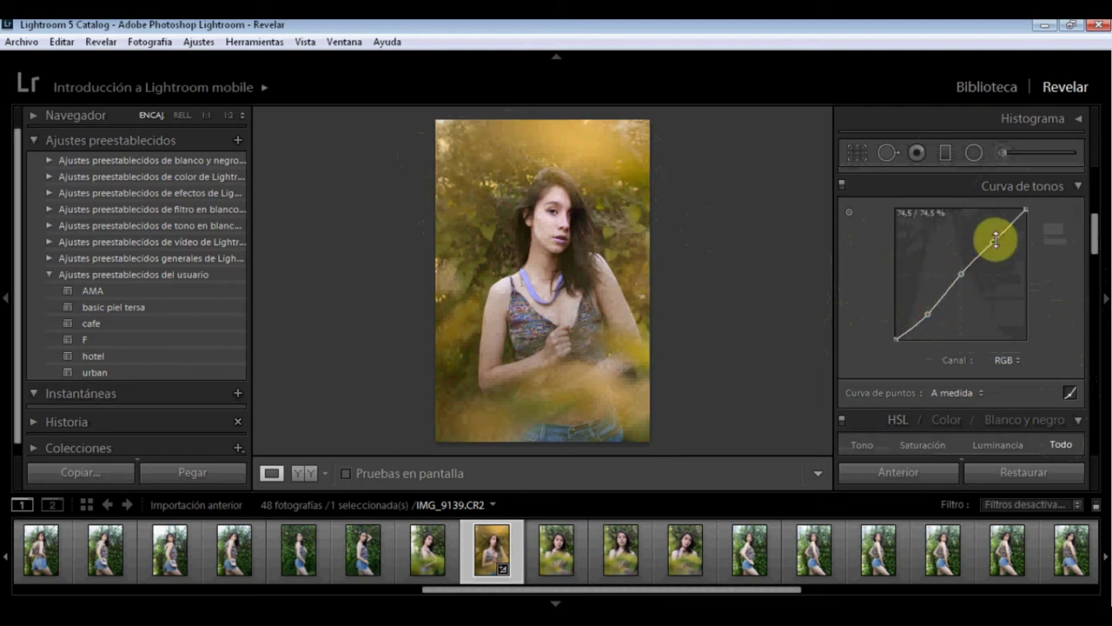
left_click_drag(993, 244, 993, 238)
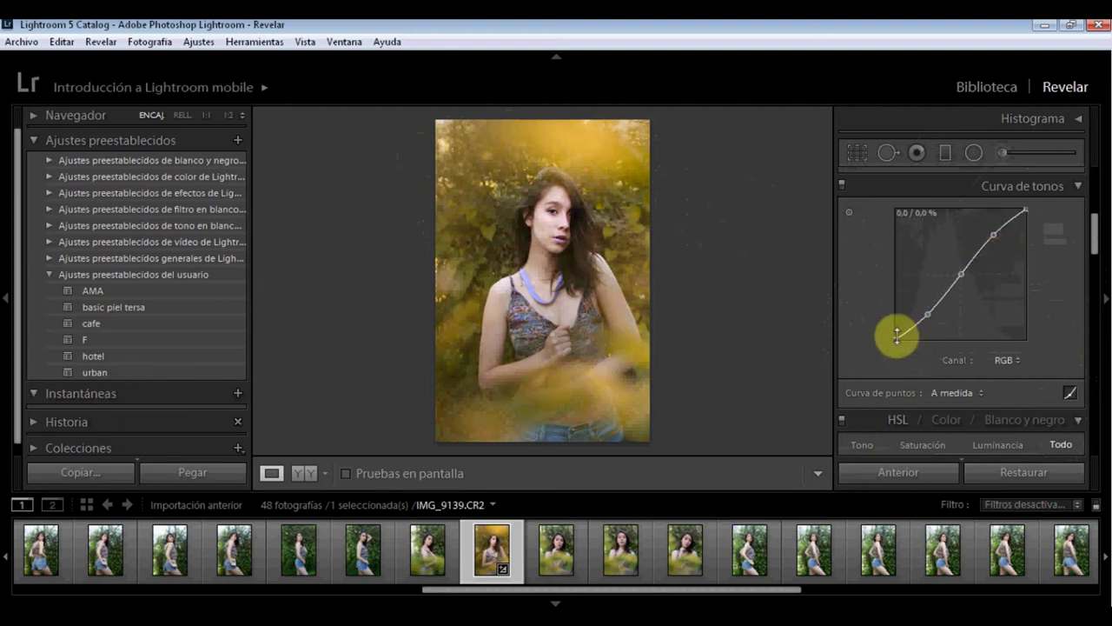
left_click_drag(896, 338, 895, 336)
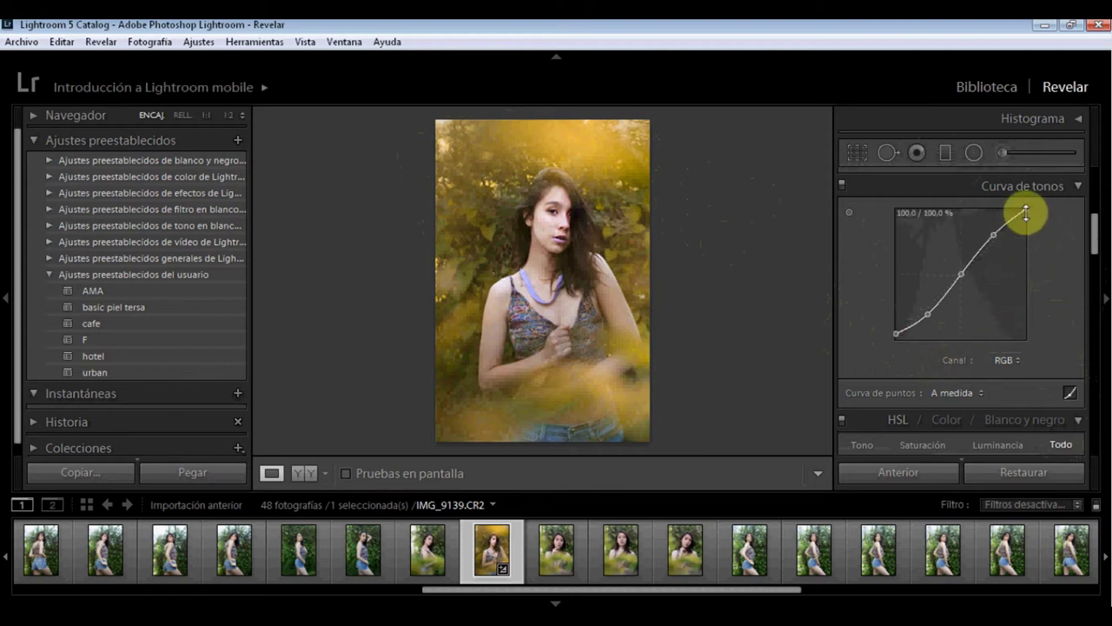
left_click(1025, 212)
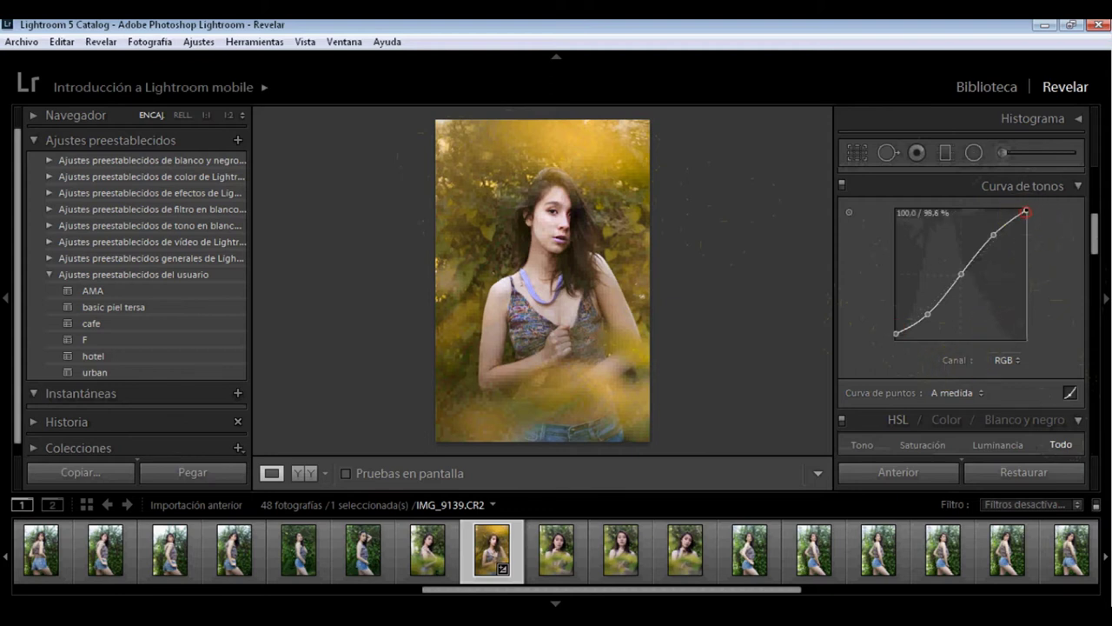
Step: On the red channel curve, add three points, raise the highlights and lift the black point slightly
left_click(1004, 359)
left_click(974, 397)
left_click(931, 303)
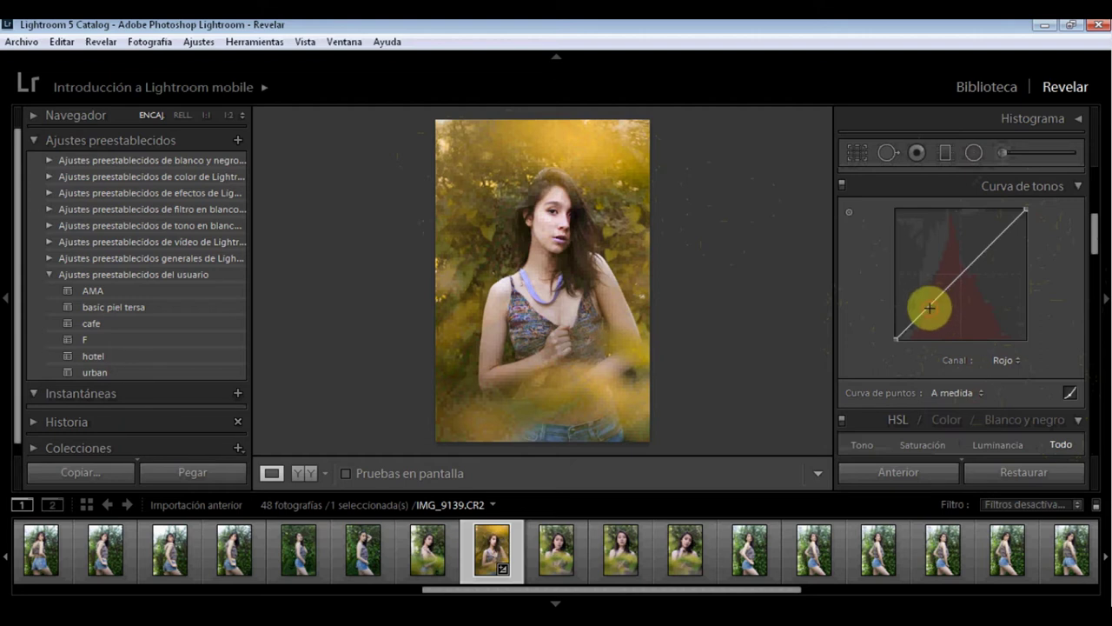
left_click(961, 272)
left_click(994, 237)
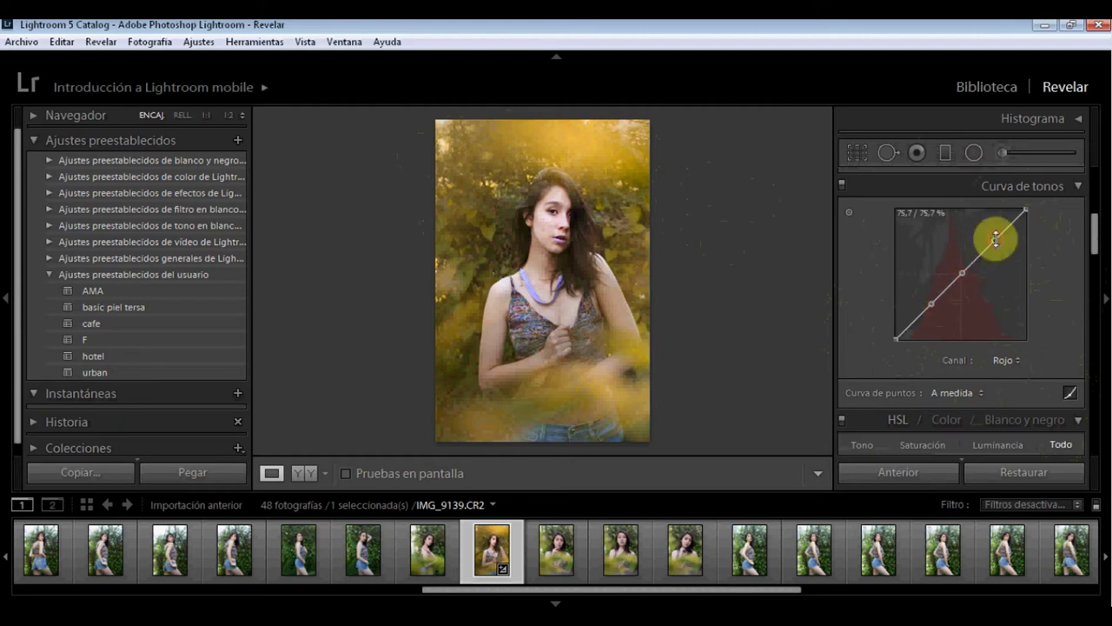
left_click_drag(995, 239, 993, 235)
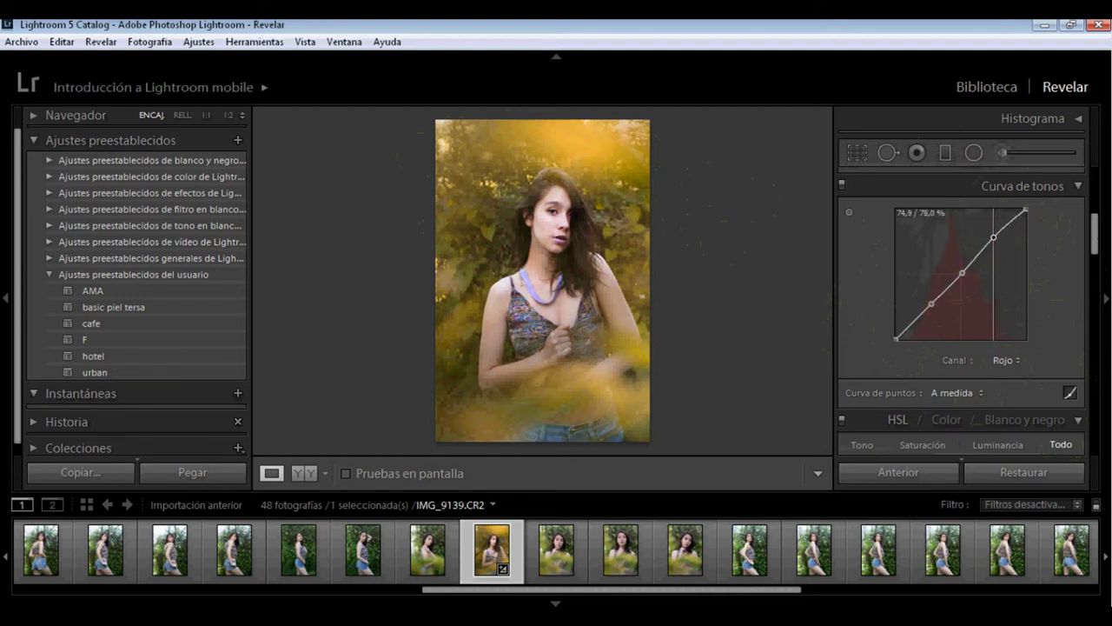
left_click(907, 327)
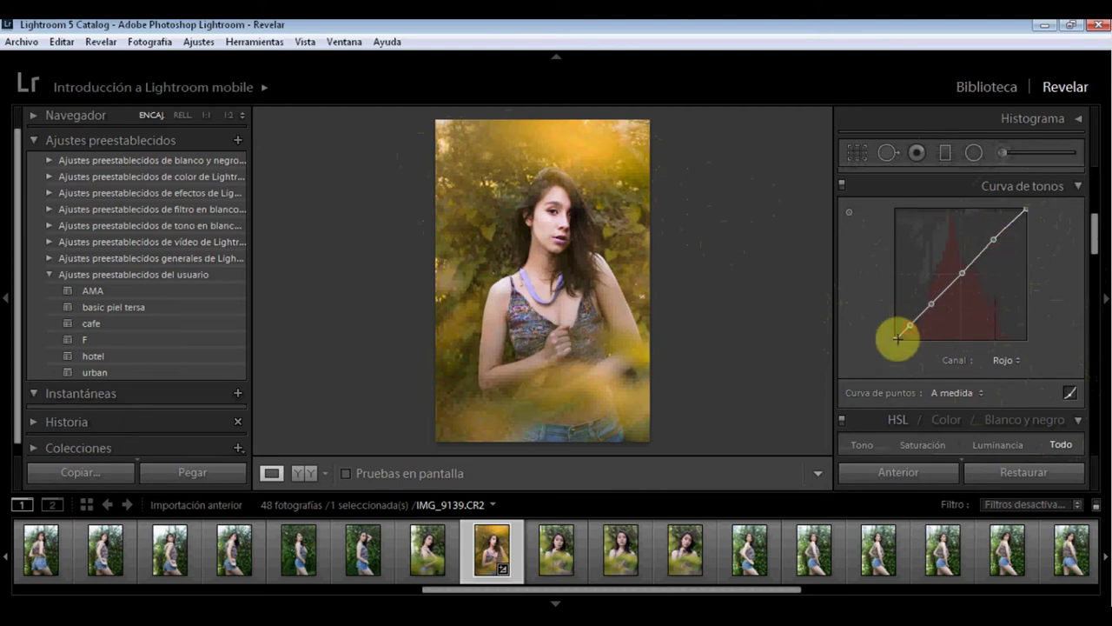
left_click_drag(895, 338, 896, 335)
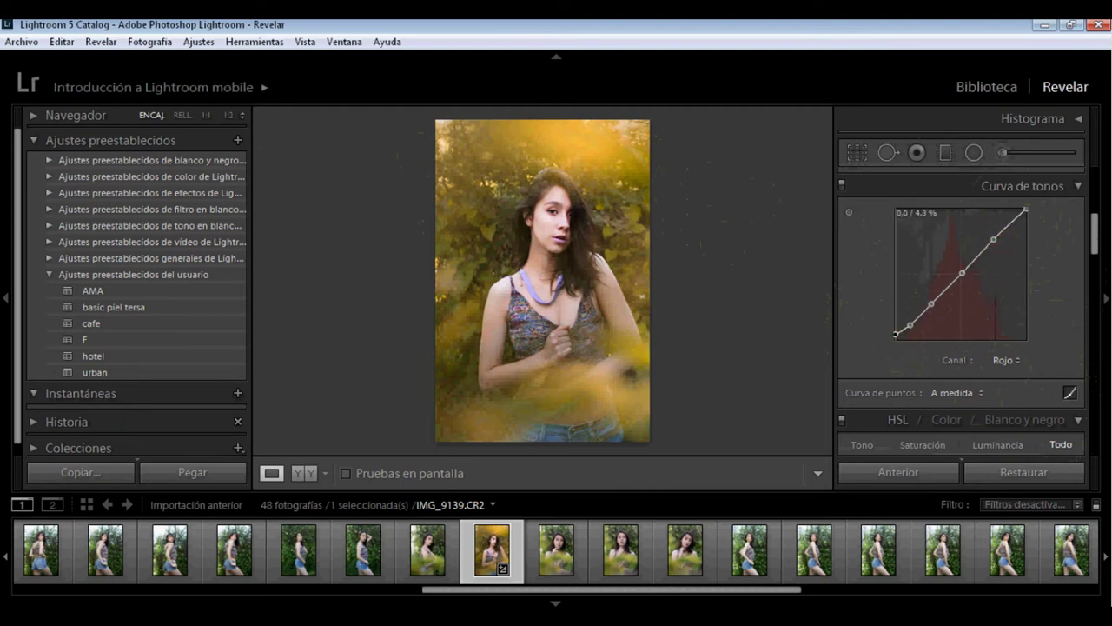
left_click(1004, 360)
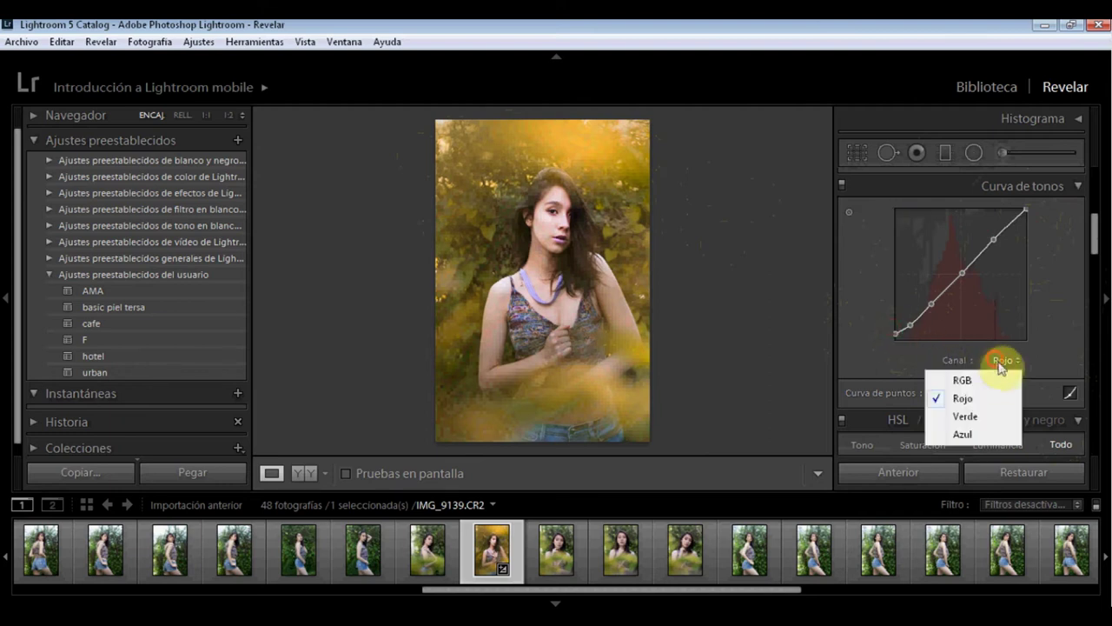
left_click(963, 414)
Step: Add shadow, midtone and highlight points on the green curve and nudge highlights and shadows down
left_click(925, 311)
left_click(964, 272)
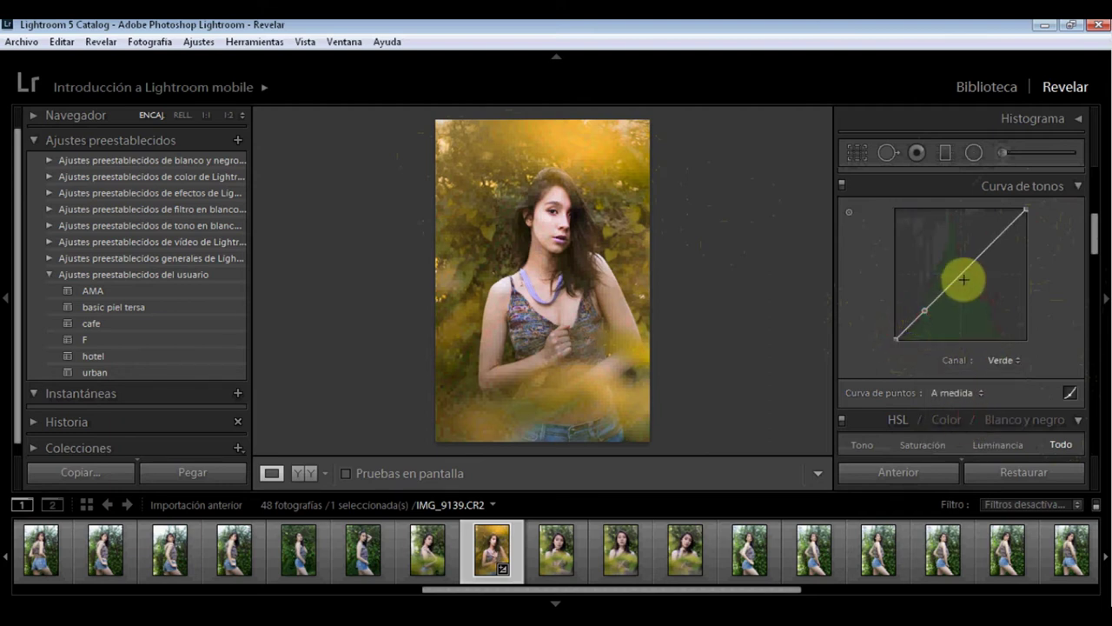
left_click(993, 244)
left_click_drag(995, 241, 993, 241)
left_click_drag(924, 310, 928, 313)
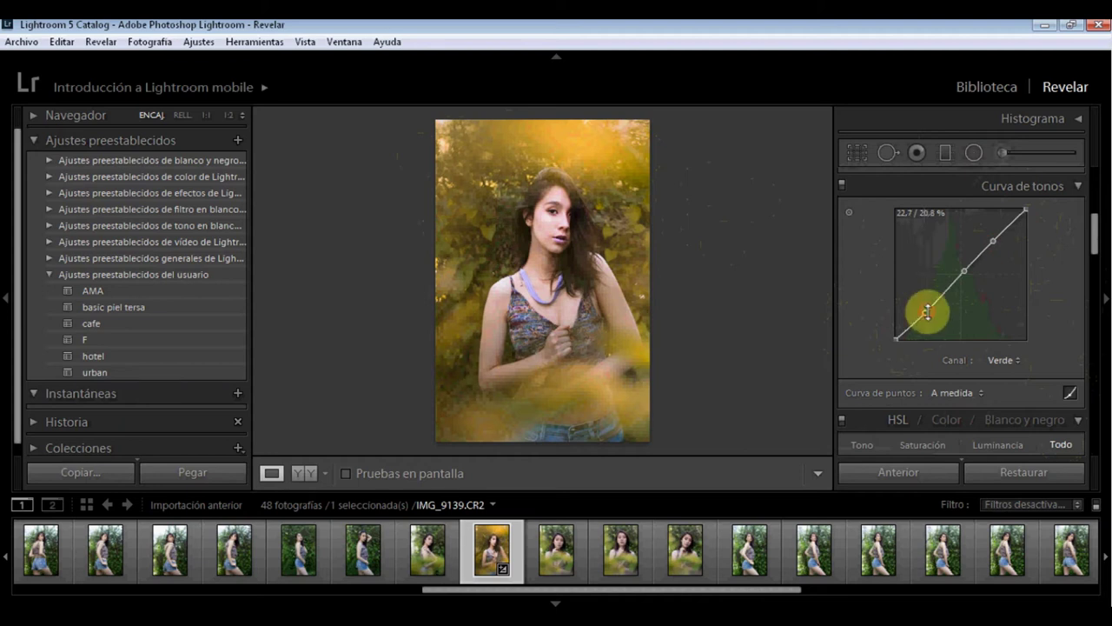
Step: On the blue channel curve, add shadow and midtone points and pull the highlights down
left_click(1002, 360)
left_click(966, 435)
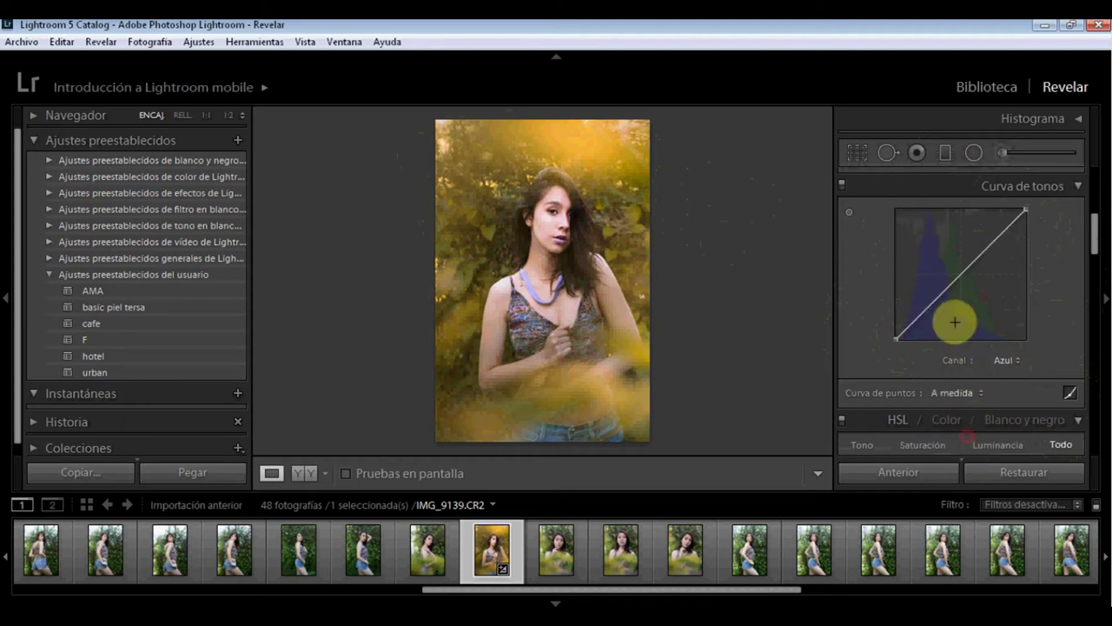
left_click(929, 306)
left_click(965, 272)
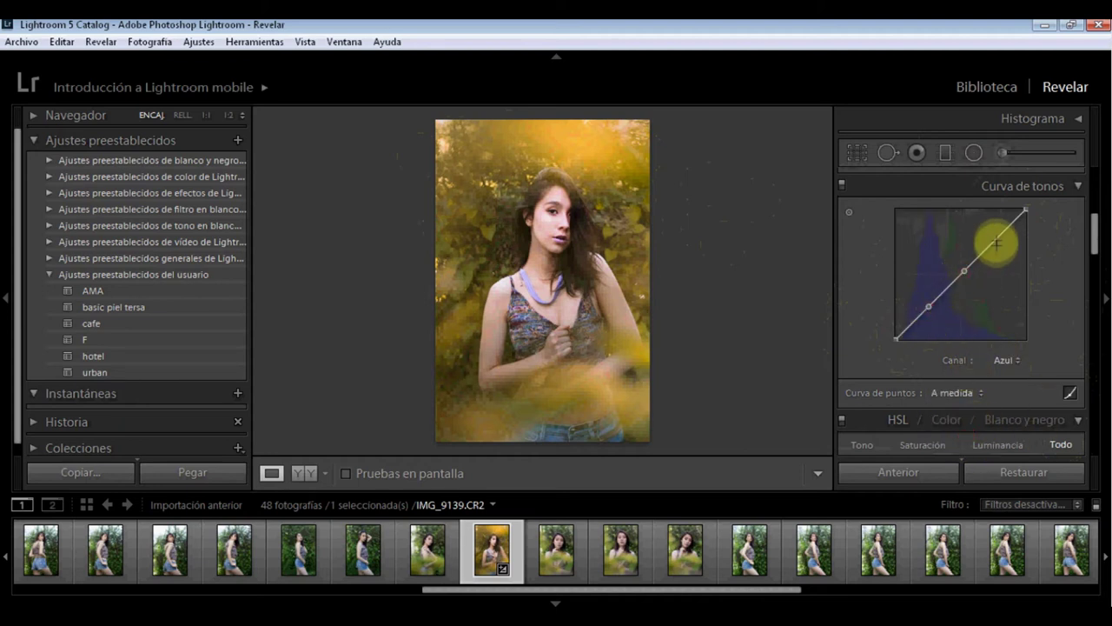
left_click_drag(996, 244, 986, 252)
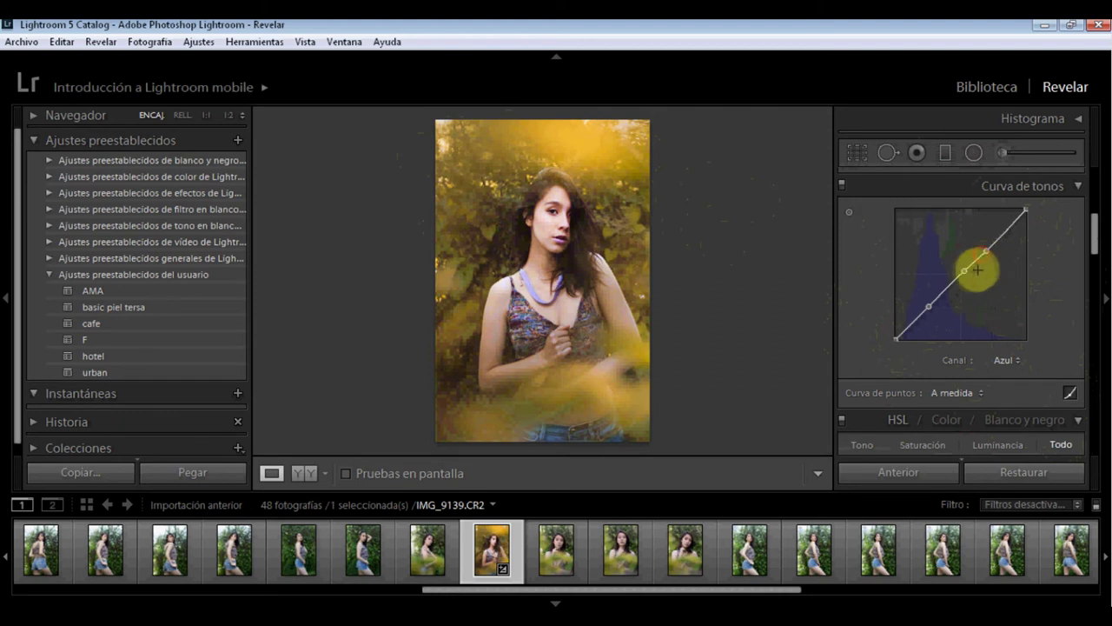
scroll(880, 275, "up", 3)
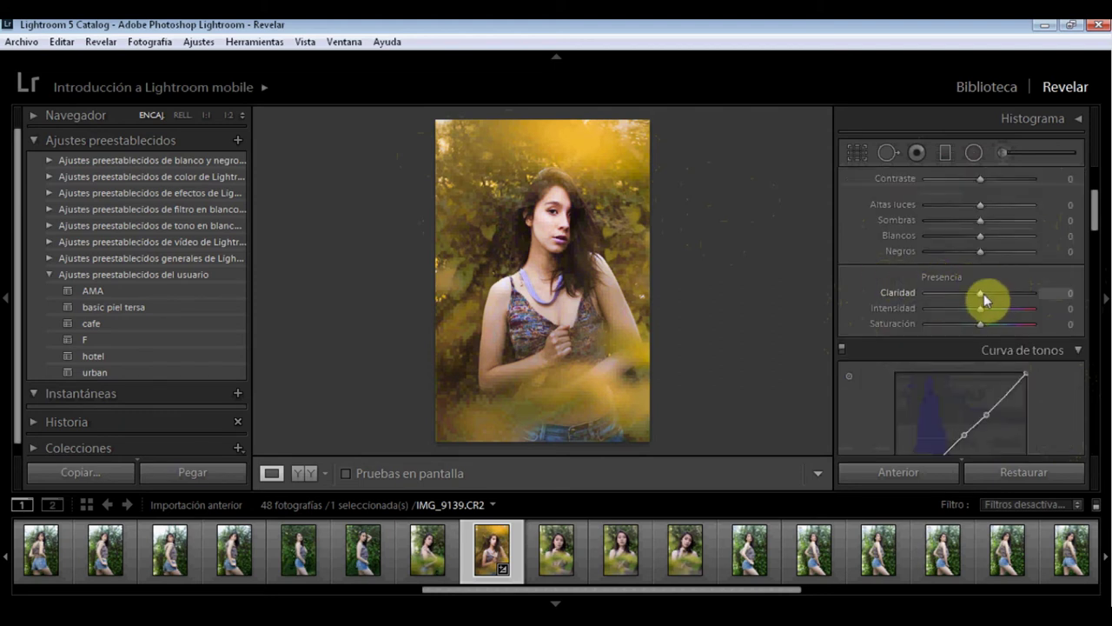
Step: Adjust Clarity, darken the Blacks and Highlights, and raise Exposure to +0.19
mouse_move(971, 298)
left_mouse_down()
mouse_move(1026, 297)
mouse_move(909, 306)
mouse_move(1011, 315)
mouse_move(875, 322)
mouse_move(985, 327)
mouse_move(972, 326)
mouse_move(1046, 298)
mouse_move(889, 303)
mouse_move(999, 302)
left_mouse_up()
scroll(953, 329, "up", 3)
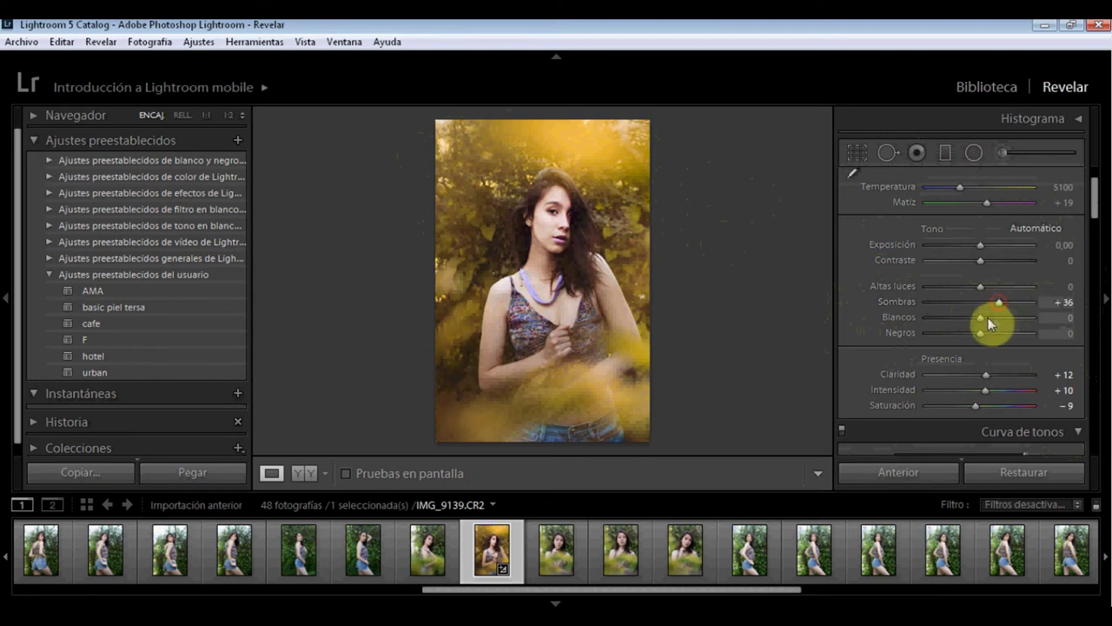
mouse_move(980, 334)
left_mouse_down()
mouse_move(893, 347)
mouse_move(950, 346)
left_mouse_up()
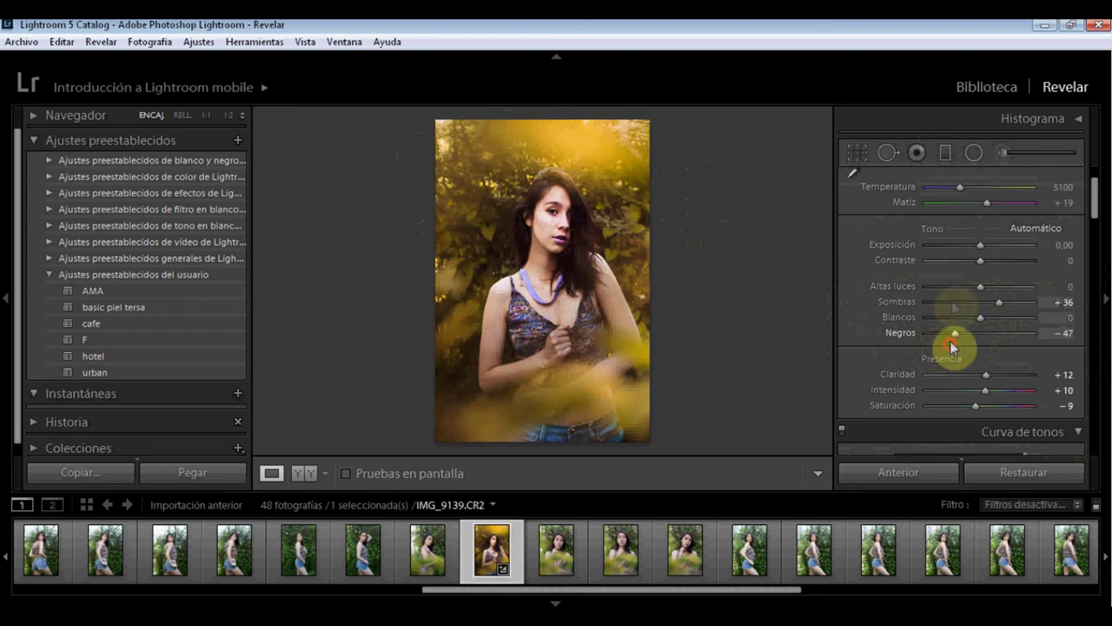
mouse_move(950, 287)
left_mouse_down()
mouse_move(939, 288)
mouse_move(1024, 304)
left_mouse_up()
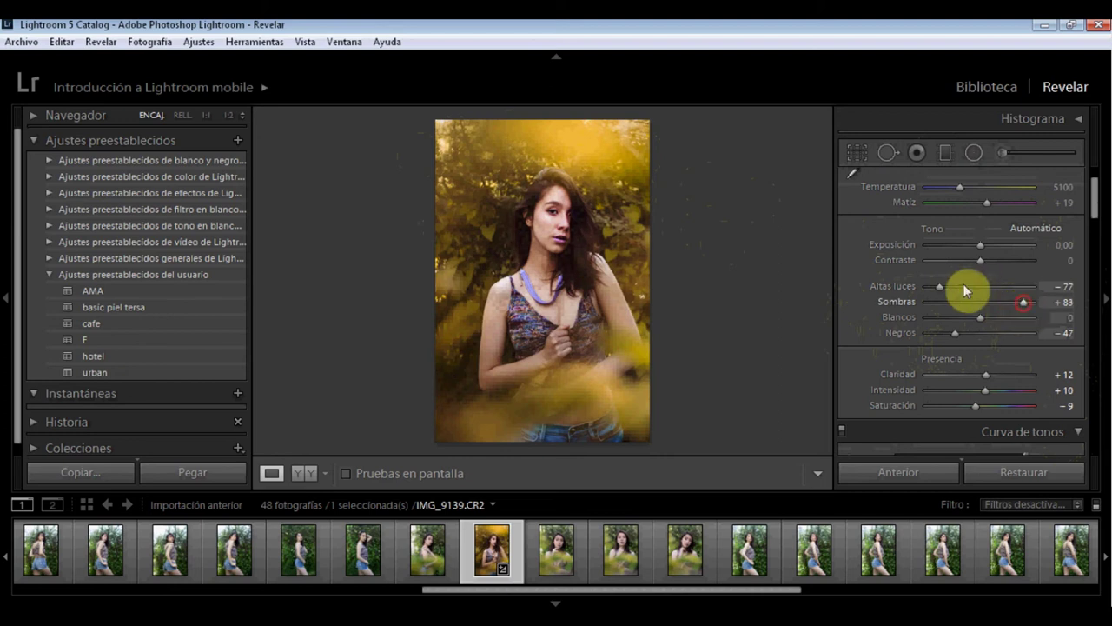
left_click_drag(981, 246, 983, 248)
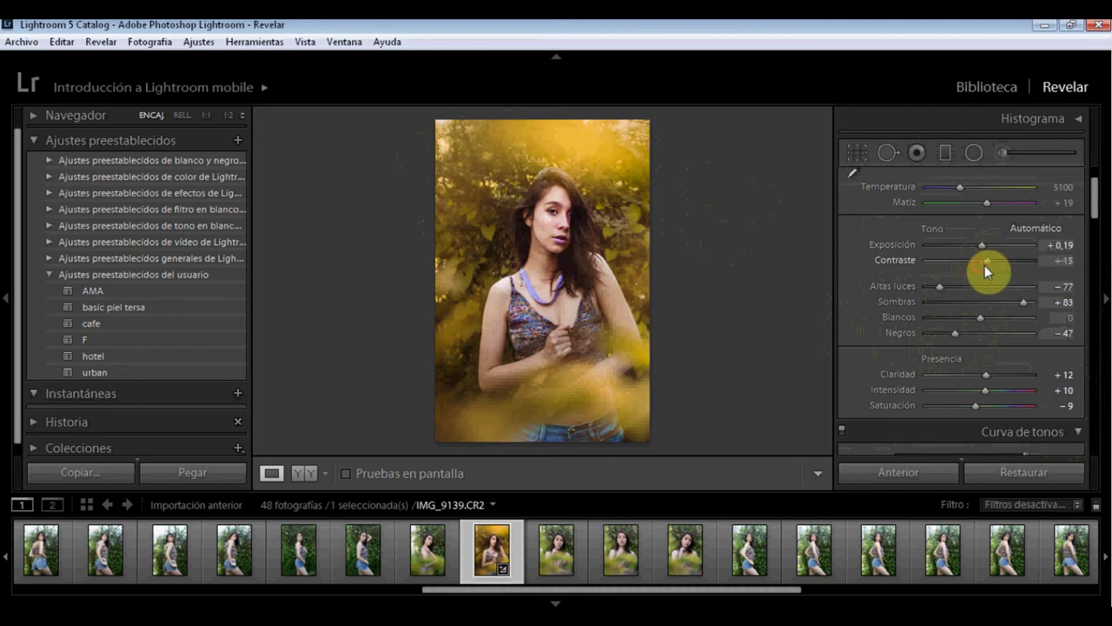
Step: Cool Temperature to 4868, pull Highlights to -78 and lower Whites to -9
scroll(904, 290, "up", 2)
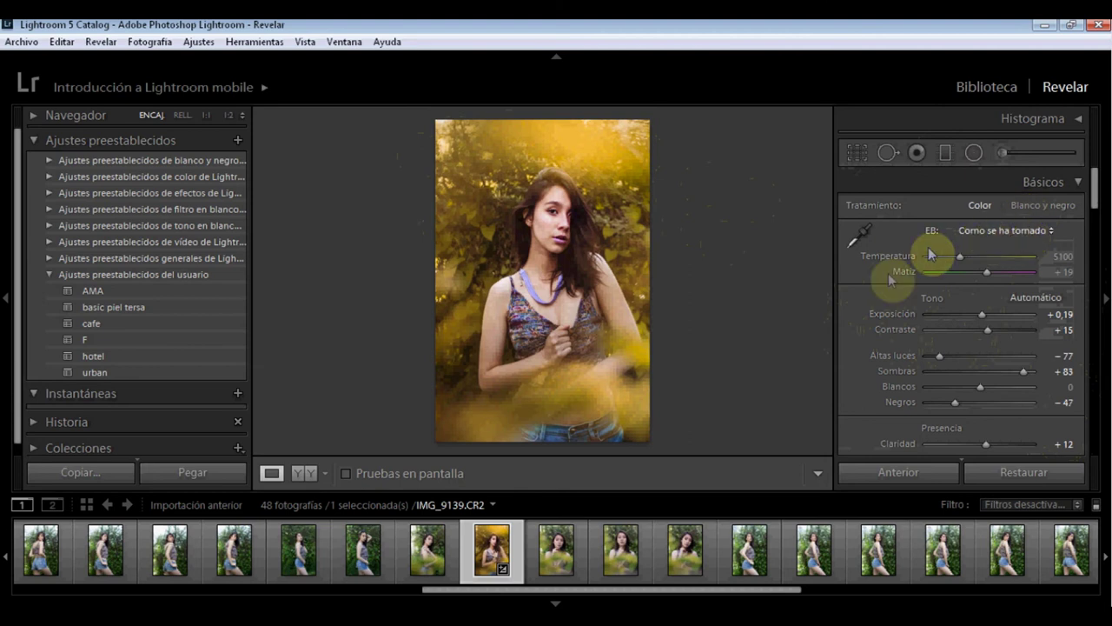
scroll(876, 313, "down", 2)
scroll(877, 313, "down", 3)
scroll(877, 312, "down", 2)
scroll(876, 313, "up", 7)
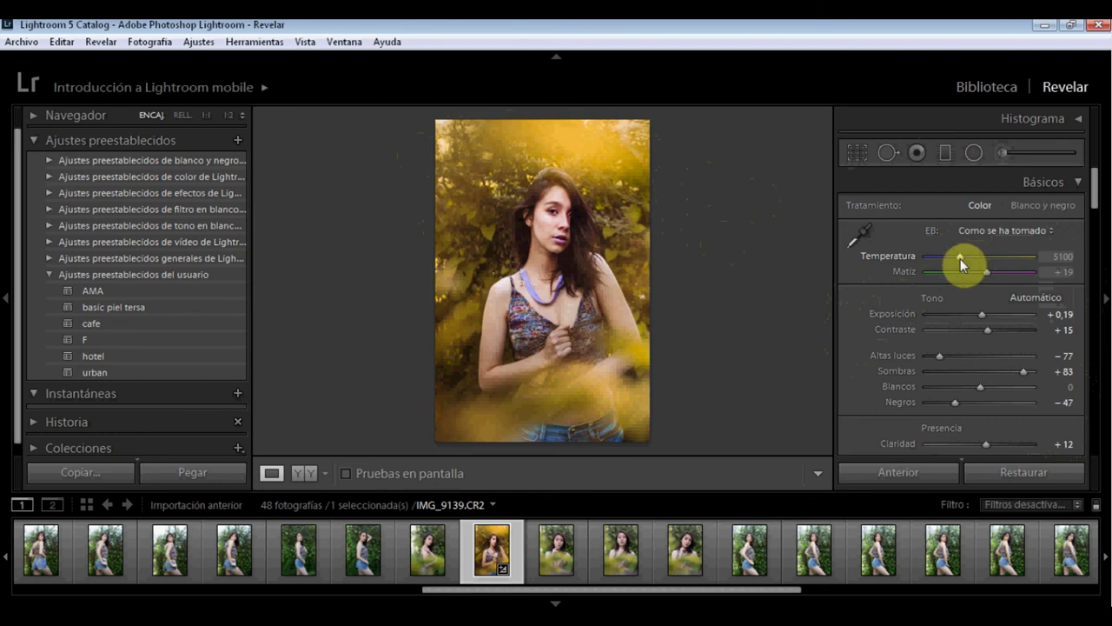
left_click_drag(961, 257, 957, 258)
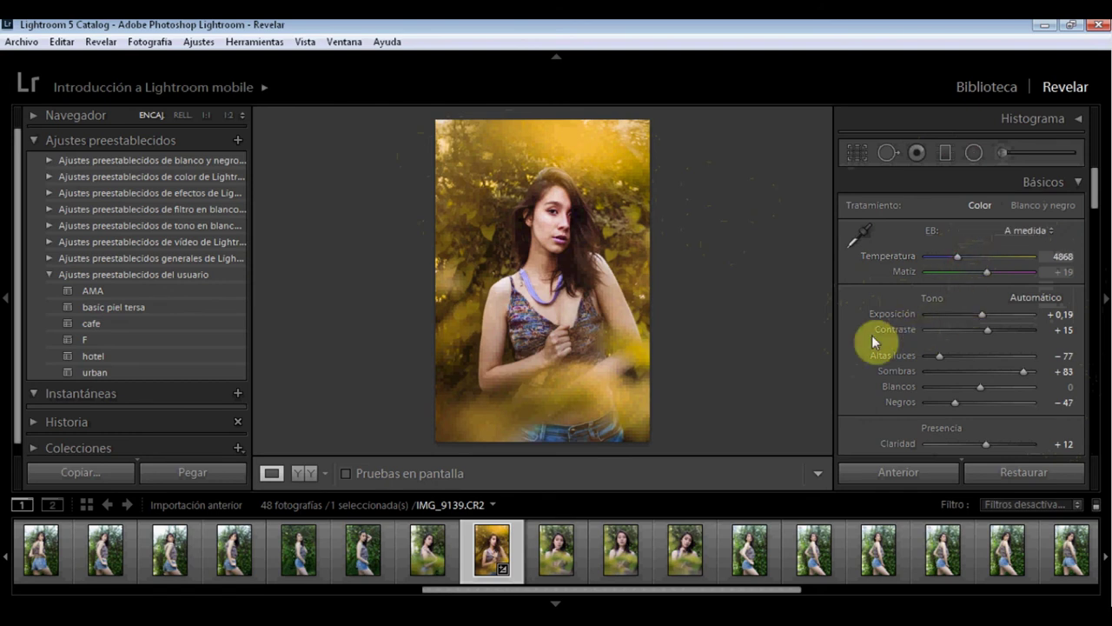
scroll(872, 335, "down", 3)
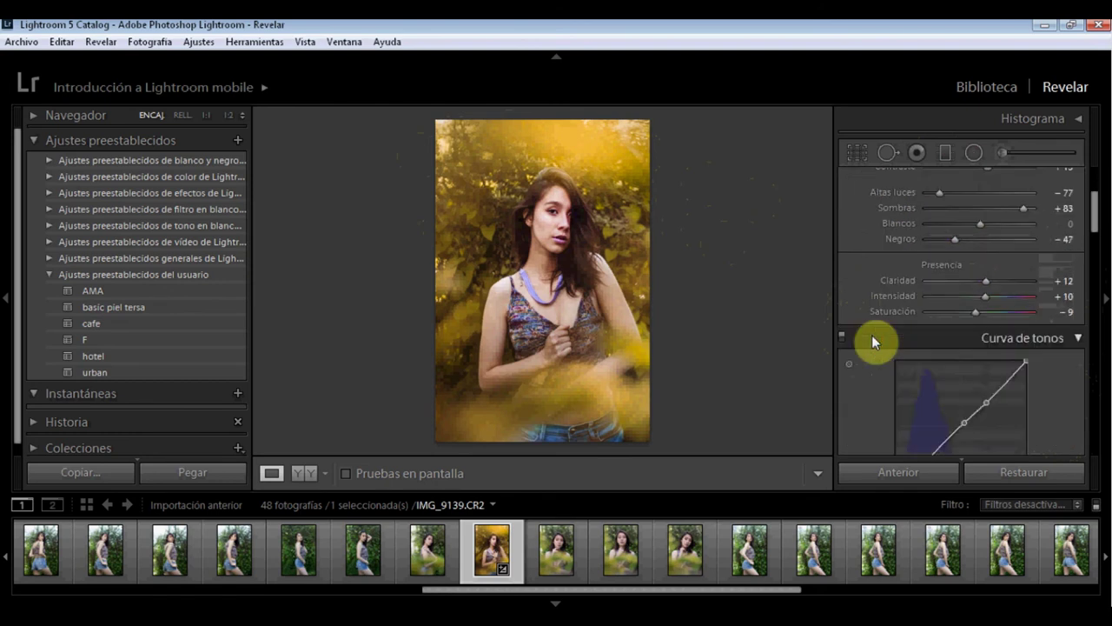
scroll(872, 334, "up", 2)
scroll(872, 335, "up", 1)
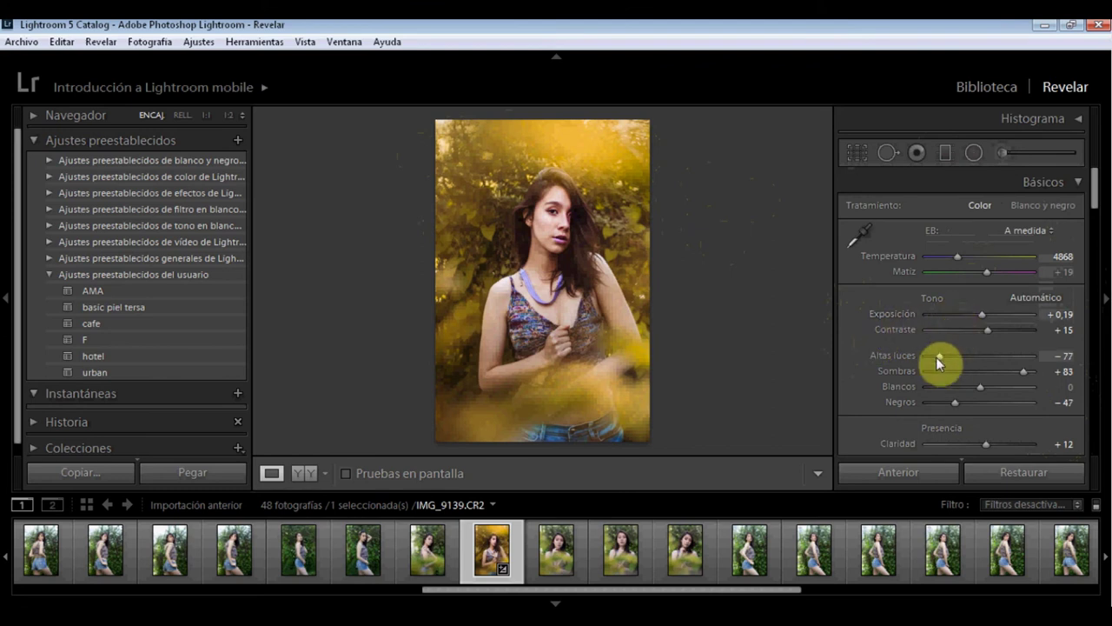
left_click_drag(936, 357, 935, 357)
left_click_drag(975, 389, 971, 391)
Step: Tint the split-toning highlights to hue 232, saturation 17
scroll(869, 293, "down", 3)
scroll(871, 295, "down", 3)
scroll(871, 295, "down", 3)
scroll(871, 295, "down", 2)
scroll(872, 294, "down", 2)
scroll(872, 295, "up", 2)
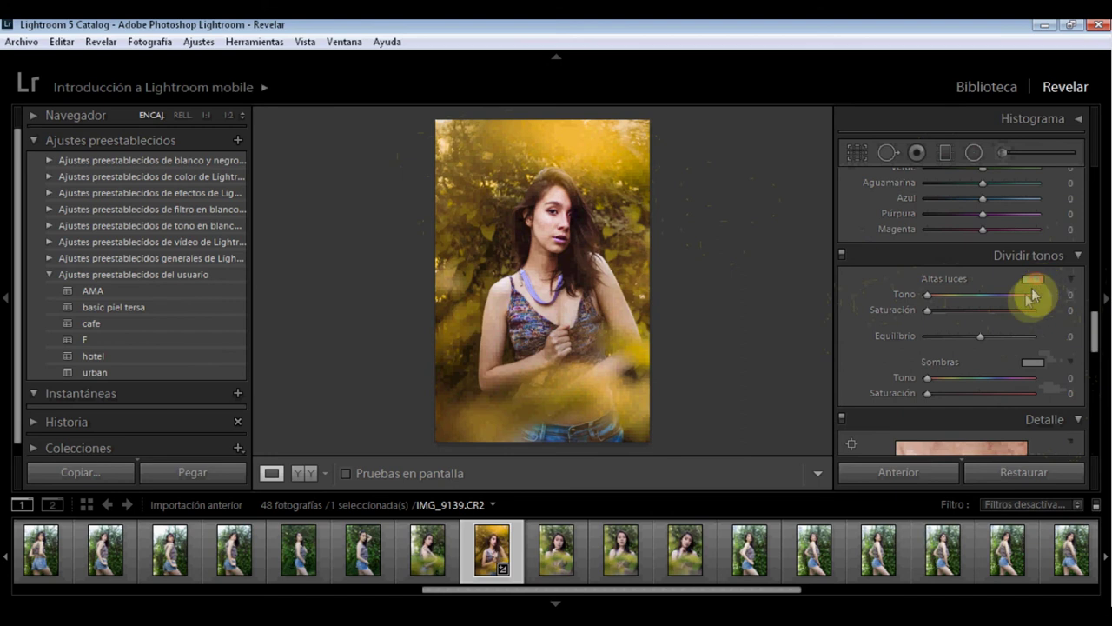
left_click_drag(900, 322, 917, 293)
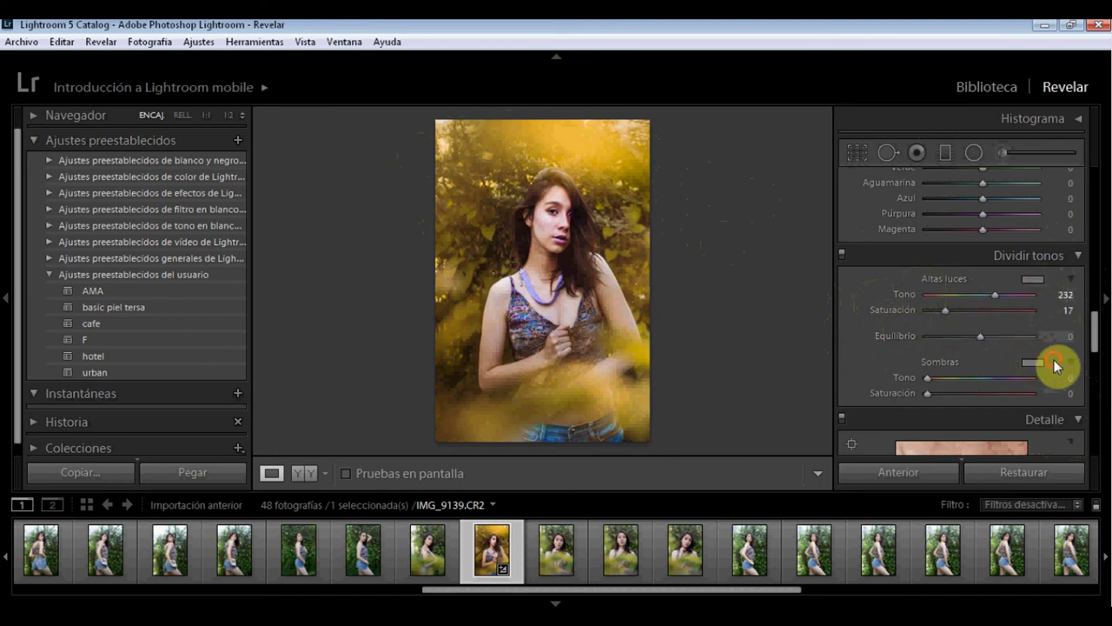
Step: Tint the split-toning shadows to hue 58, saturation 17
mouse_move(1040, 371)
left_mouse_down()
mouse_move(748, 424)
mouse_move(1045, 385)
left_mouse_up()
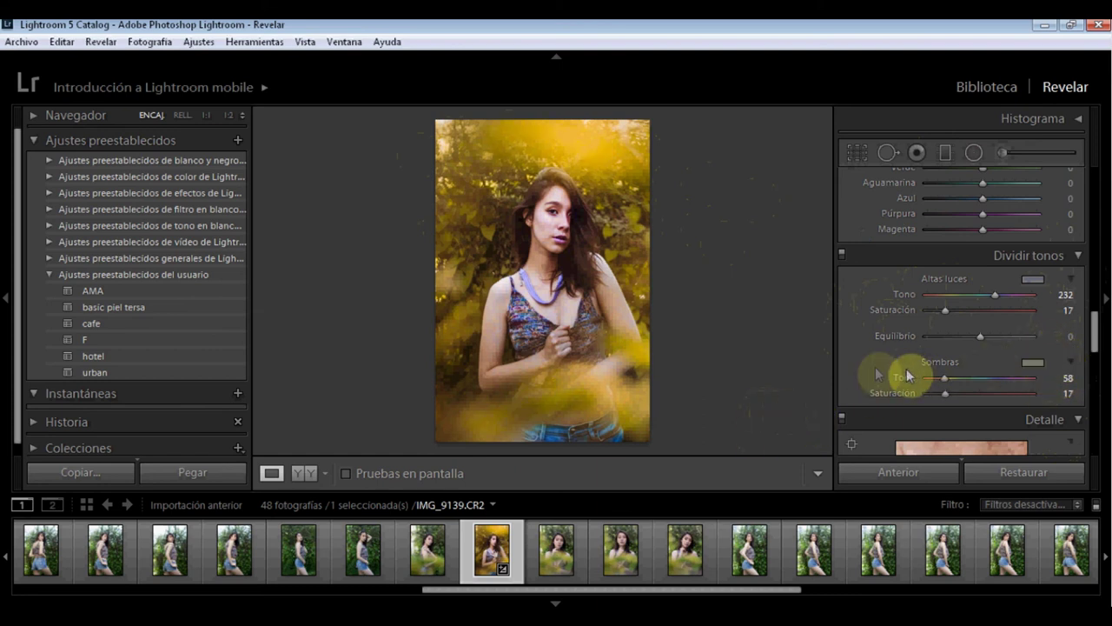
scroll(883, 358, "down", 2)
scroll(883, 358, "down", 1)
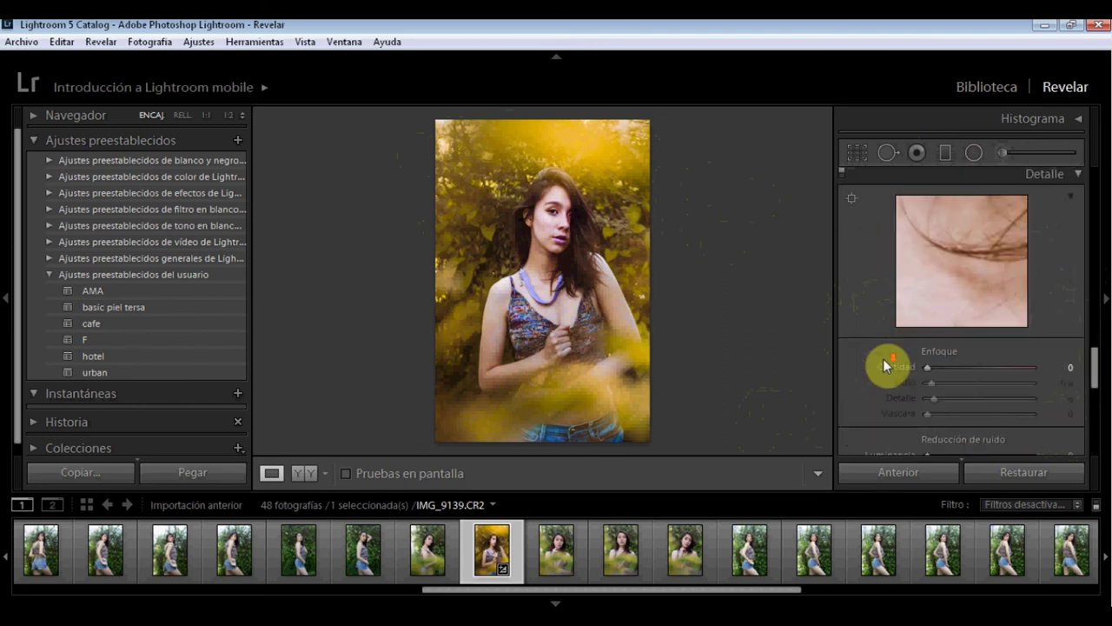
scroll(883, 358, "down", 3)
scroll(883, 358, "down", 3)
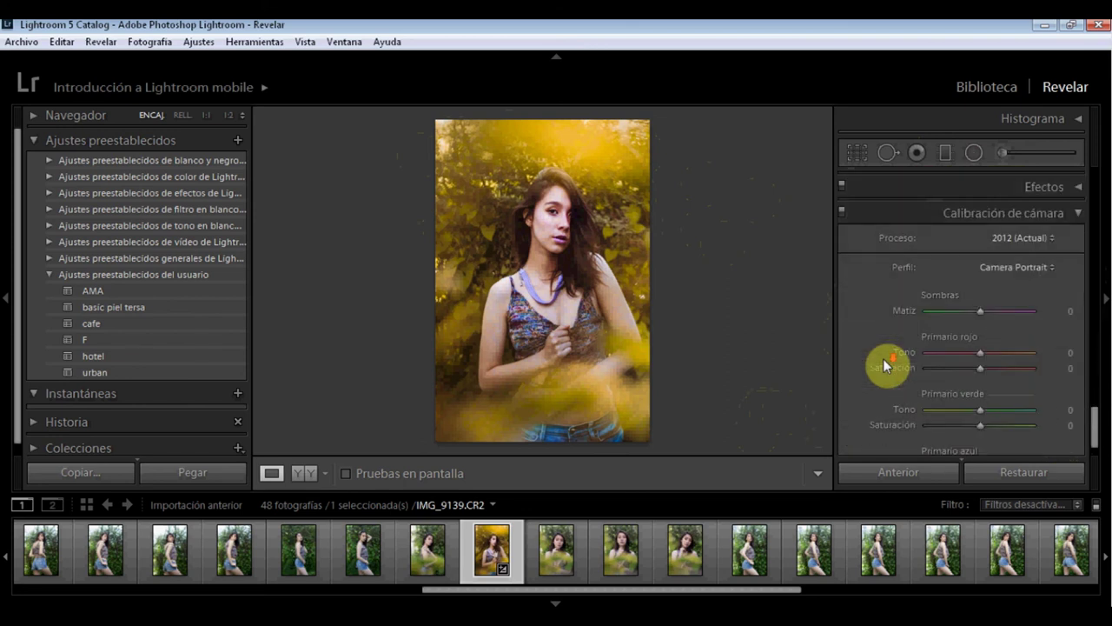
scroll(883, 358, "down", 1)
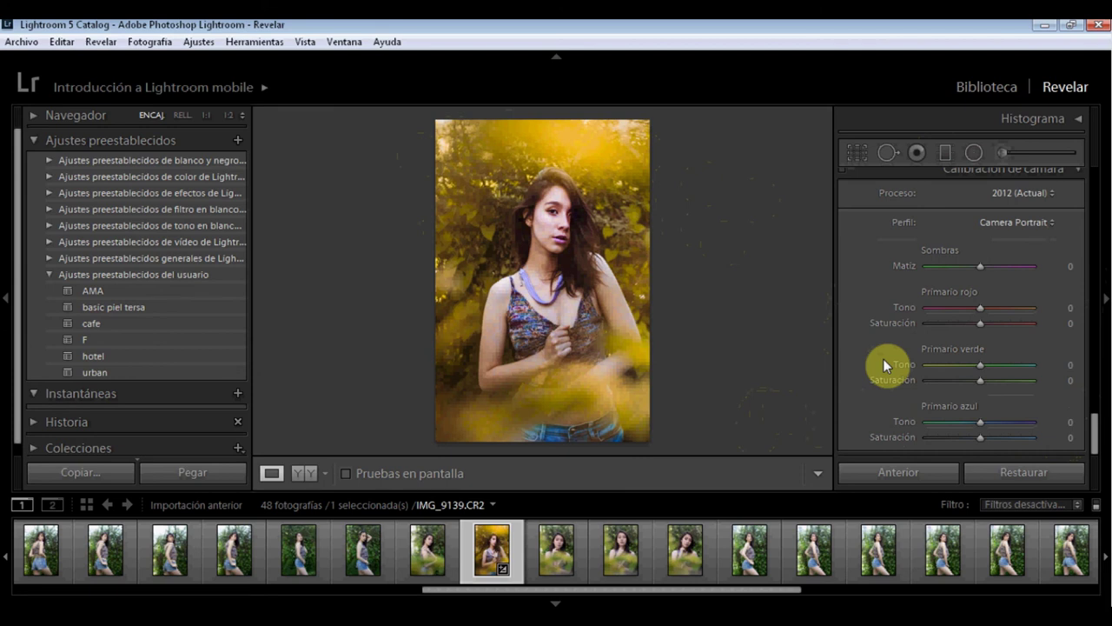
scroll(886, 238, "up", 2)
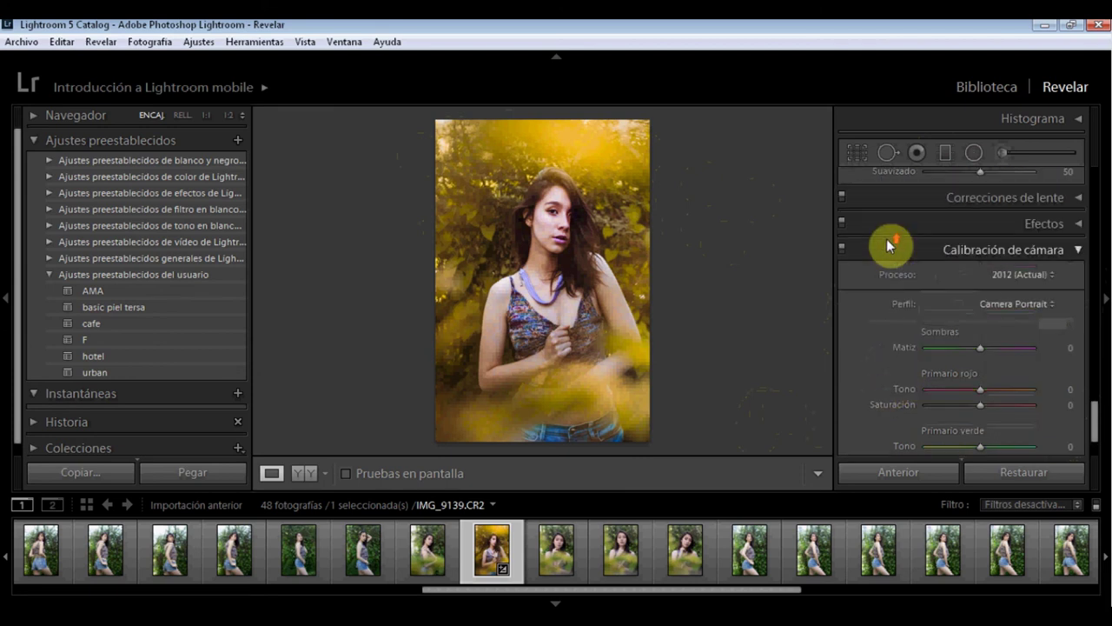
left_click(842, 249)
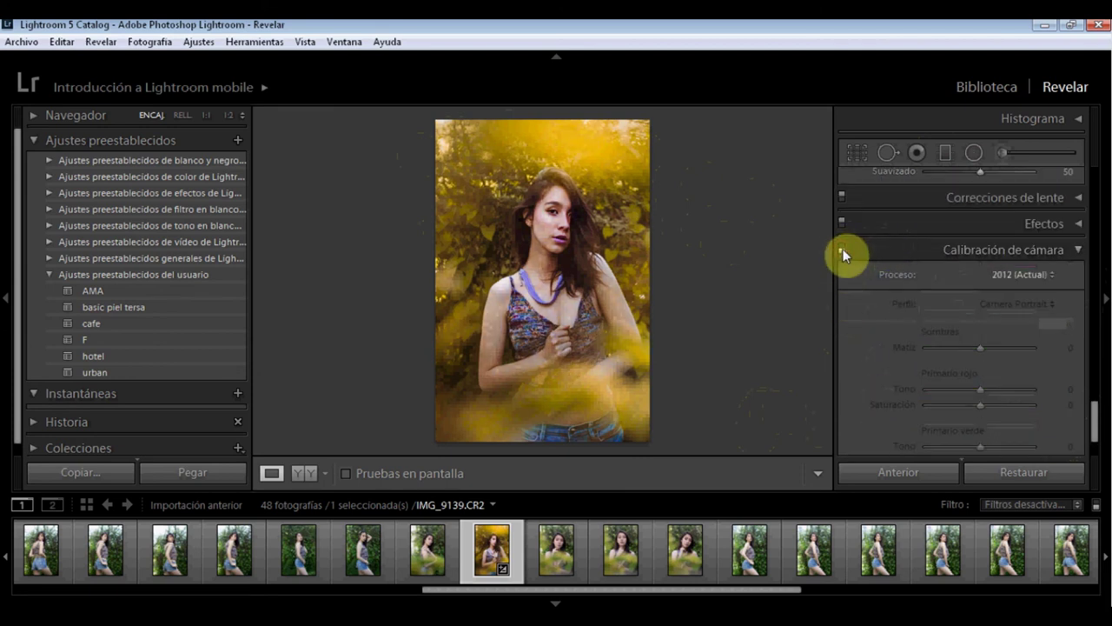
left_click(843, 249)
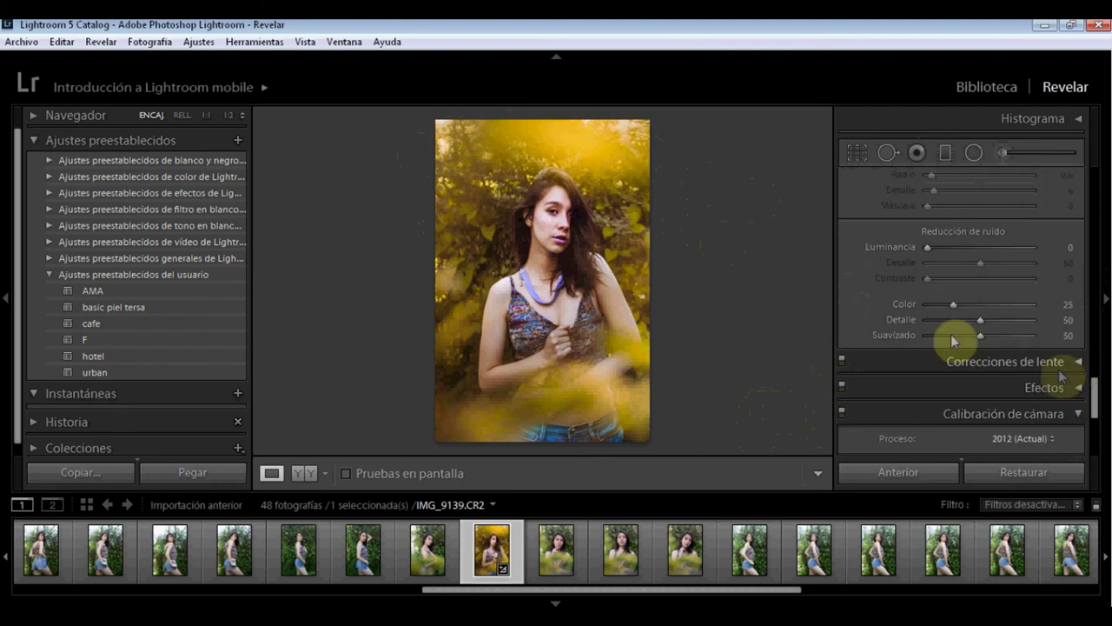
scroll(866, 287, "up", 5)
scroll(867, 288, "up", 5)
scroll(866, 281, "up", 3)
scroll(865, 281, "up", 2)
scroll(866, 281, "up", 3)
scroll(866, 281, "up", 3)
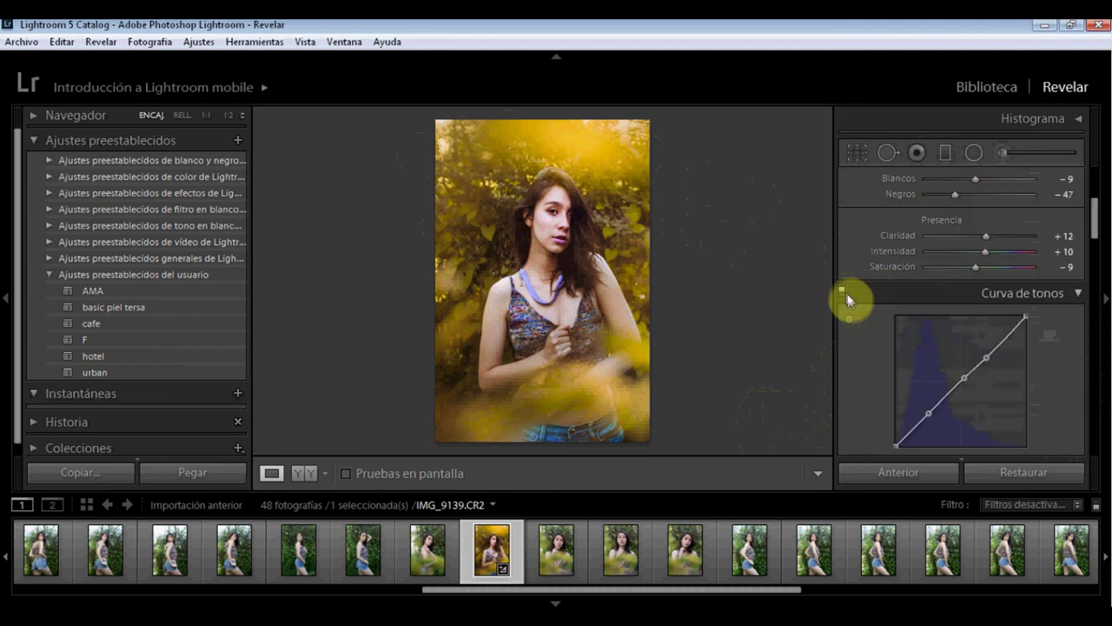
left_click(842, 293)
Step: Toggle the Tone Curve off and on to compare, leaving it enabled
left_click(842, 292)
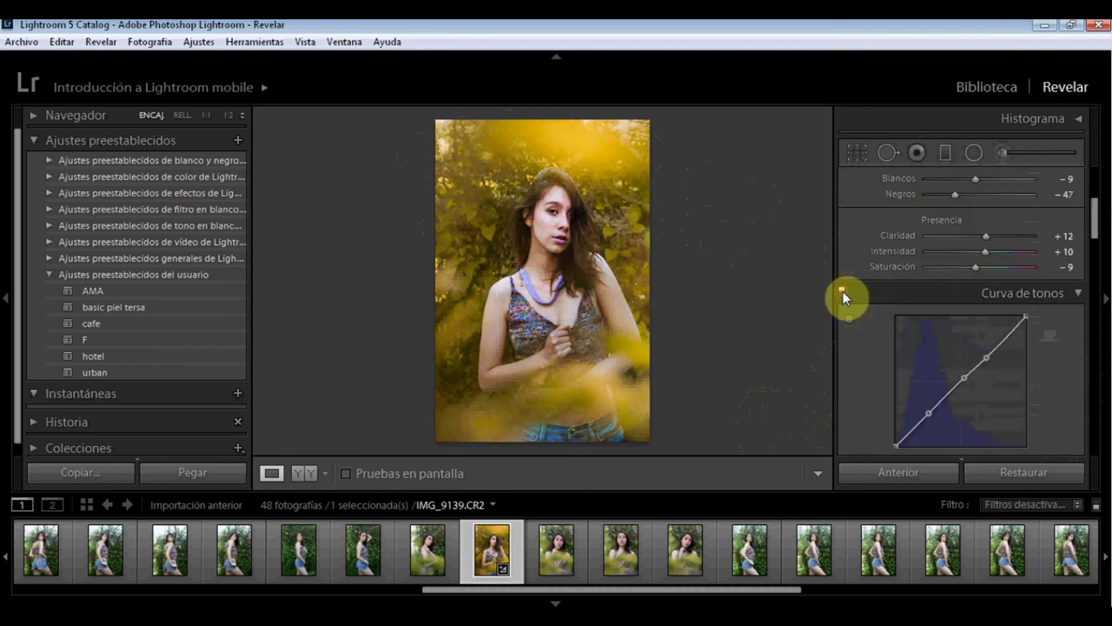
left_click(842, 292)
left_click(842, 292)
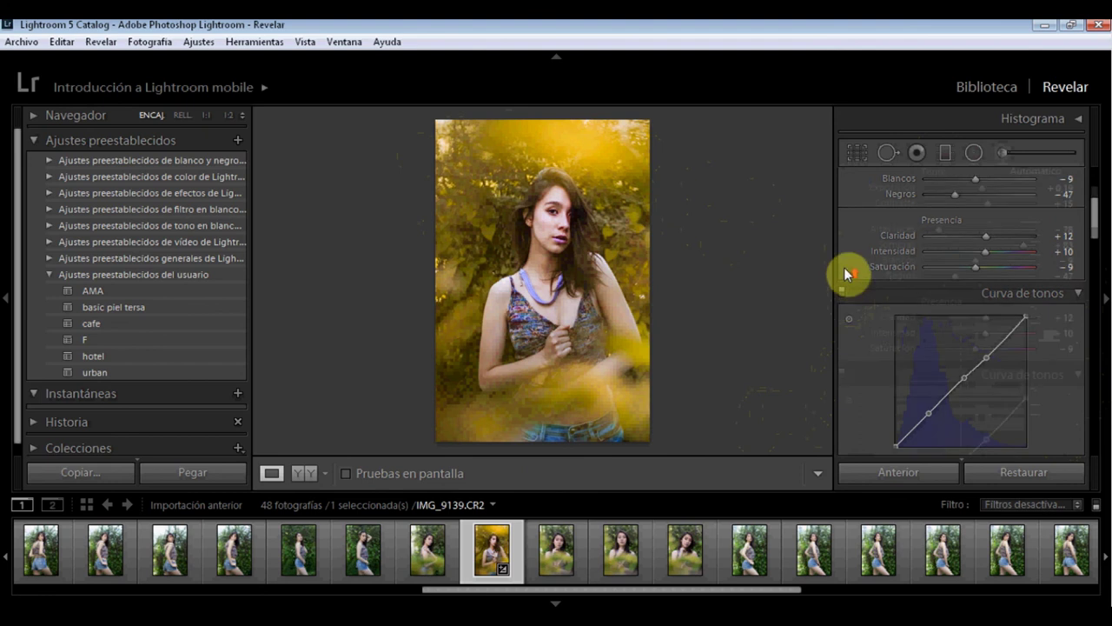
Step: Toggle Split Toning repeatedly to compare its effect, finally leaving it off
scroll(847, 276, "up", 3)
scroll(844, 269, "down", 5)
scroll(849, 271, "down", 5)
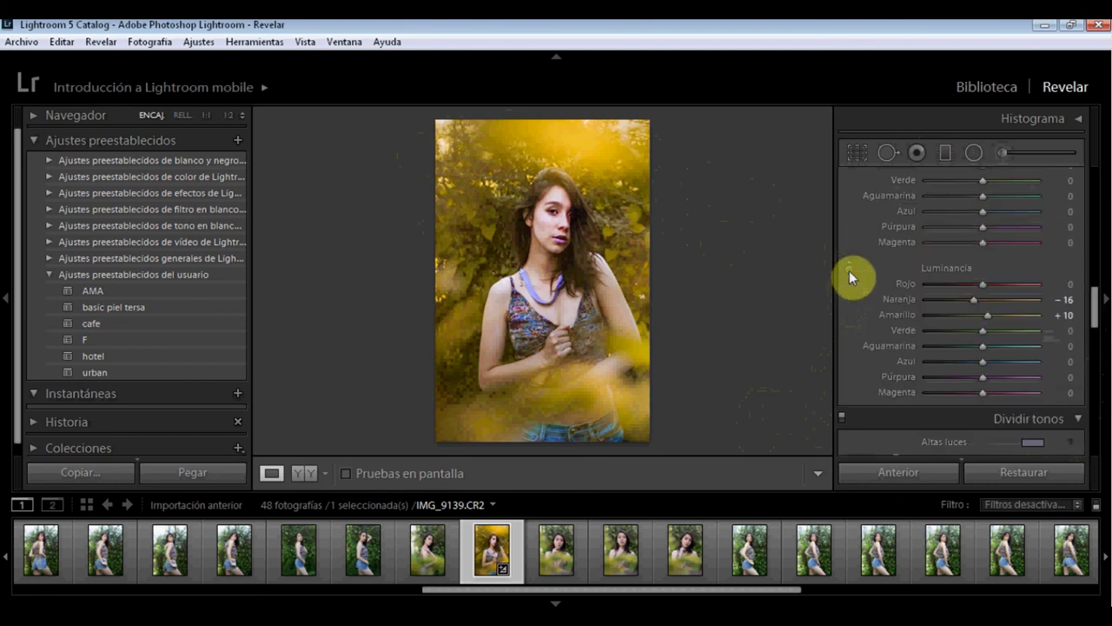
scroll(860, 282, "down", 1)
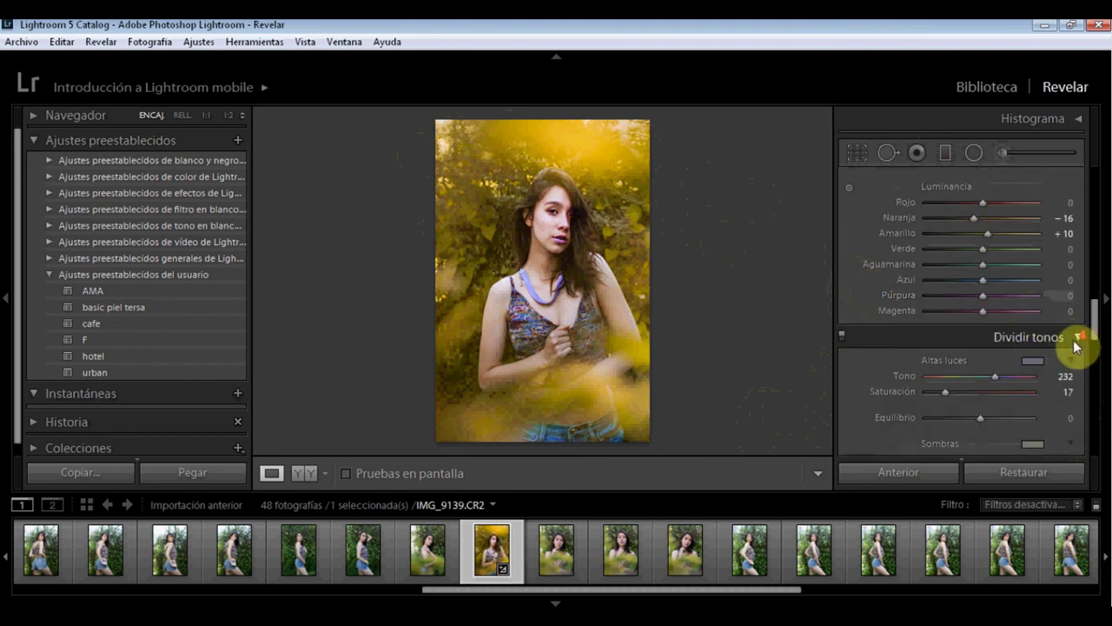
scroll(1077, 339, "down", 1)
left_click(842, 254)
left_click(841, 253)
left_click(841, 254)
left_click(841, 254)
left_click(841, 255)
left_click(841, 255)
left_click(841, 254)
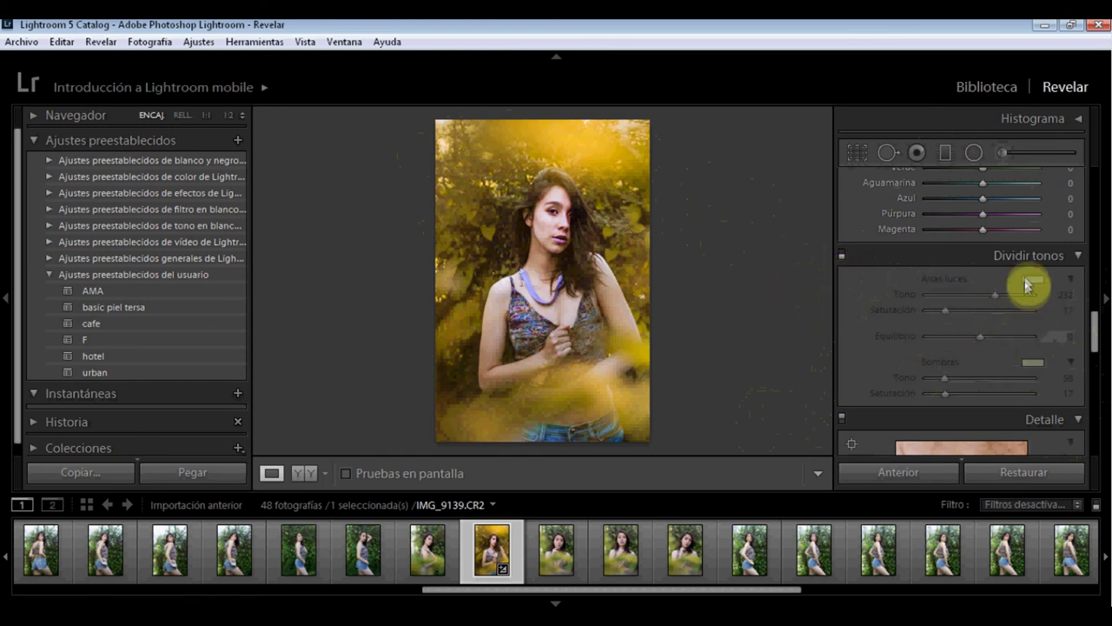
Step: Scroll down to the Lens Corrections panel and expand it
scroll(887, 382, "down", 2)
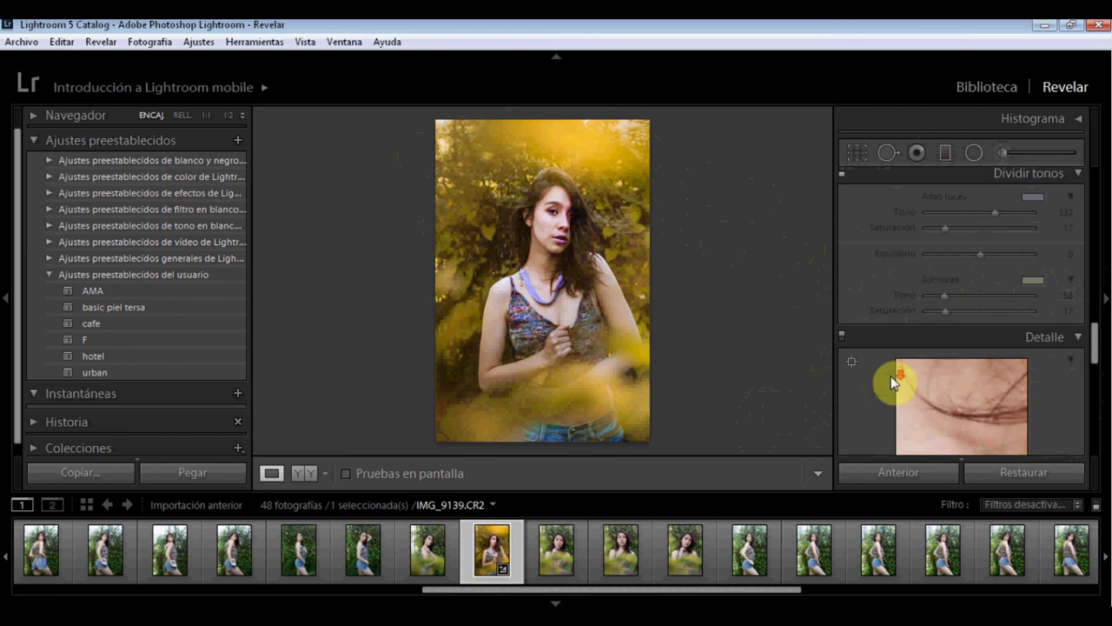
scroll(895, 375, "down", 2)
scroll(904, 375, "down", 3)
scroll(947, 372, "down", 2)
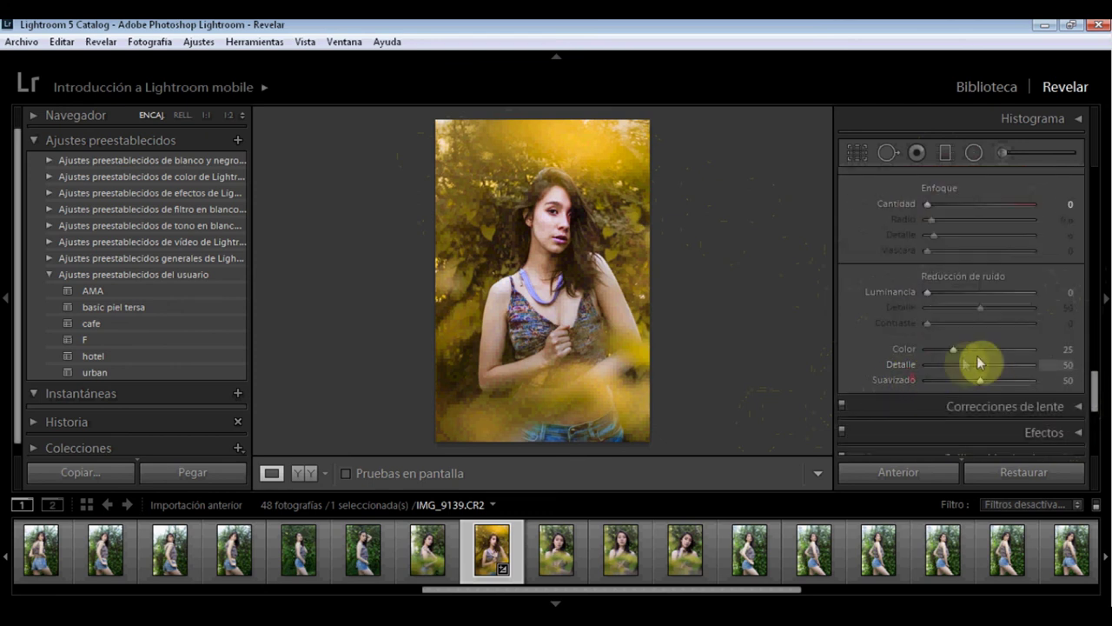
scroll(973, 358, "down", 2)
left_click(1078, 325)
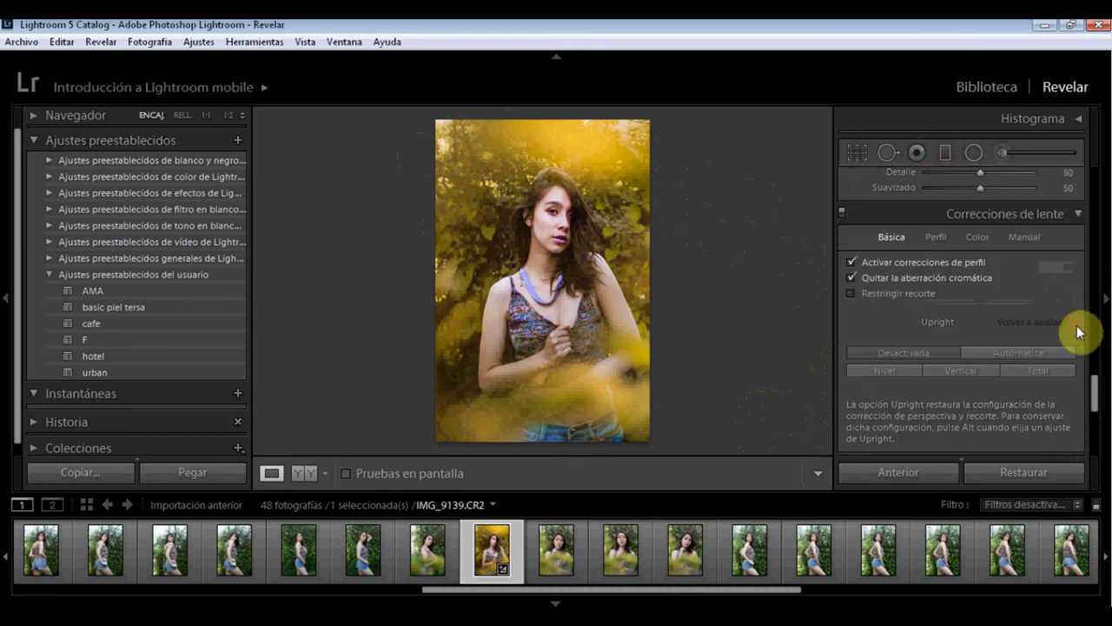